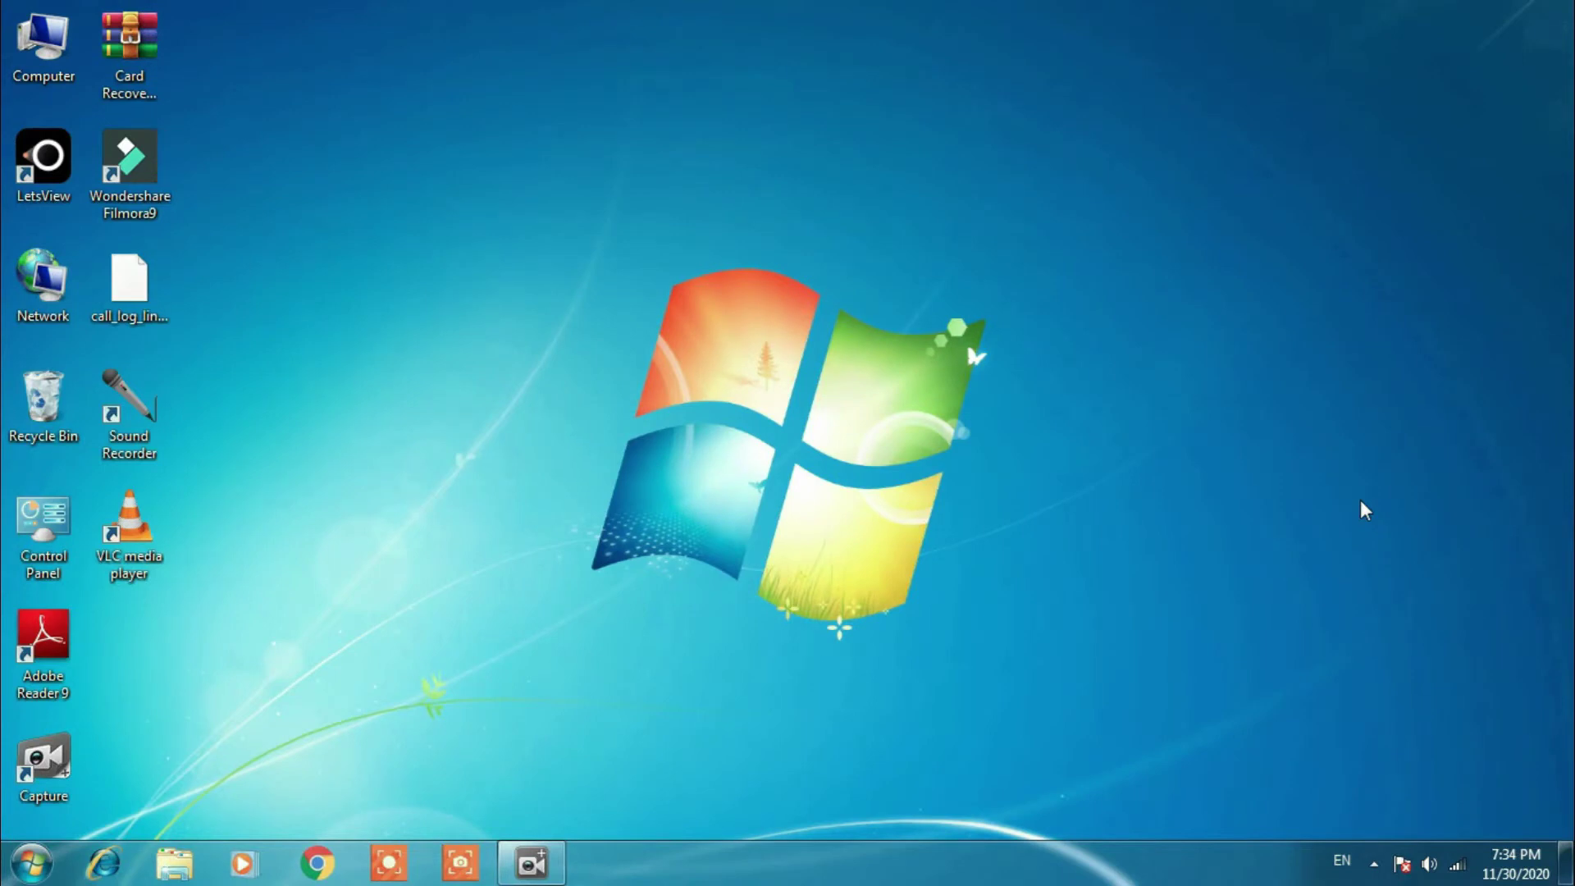
Step: Extract the Card Recovery software archive on the desktop and place the extracted folder directly below the archive
{"action": "left_click", "coordinate": [136, 42]}
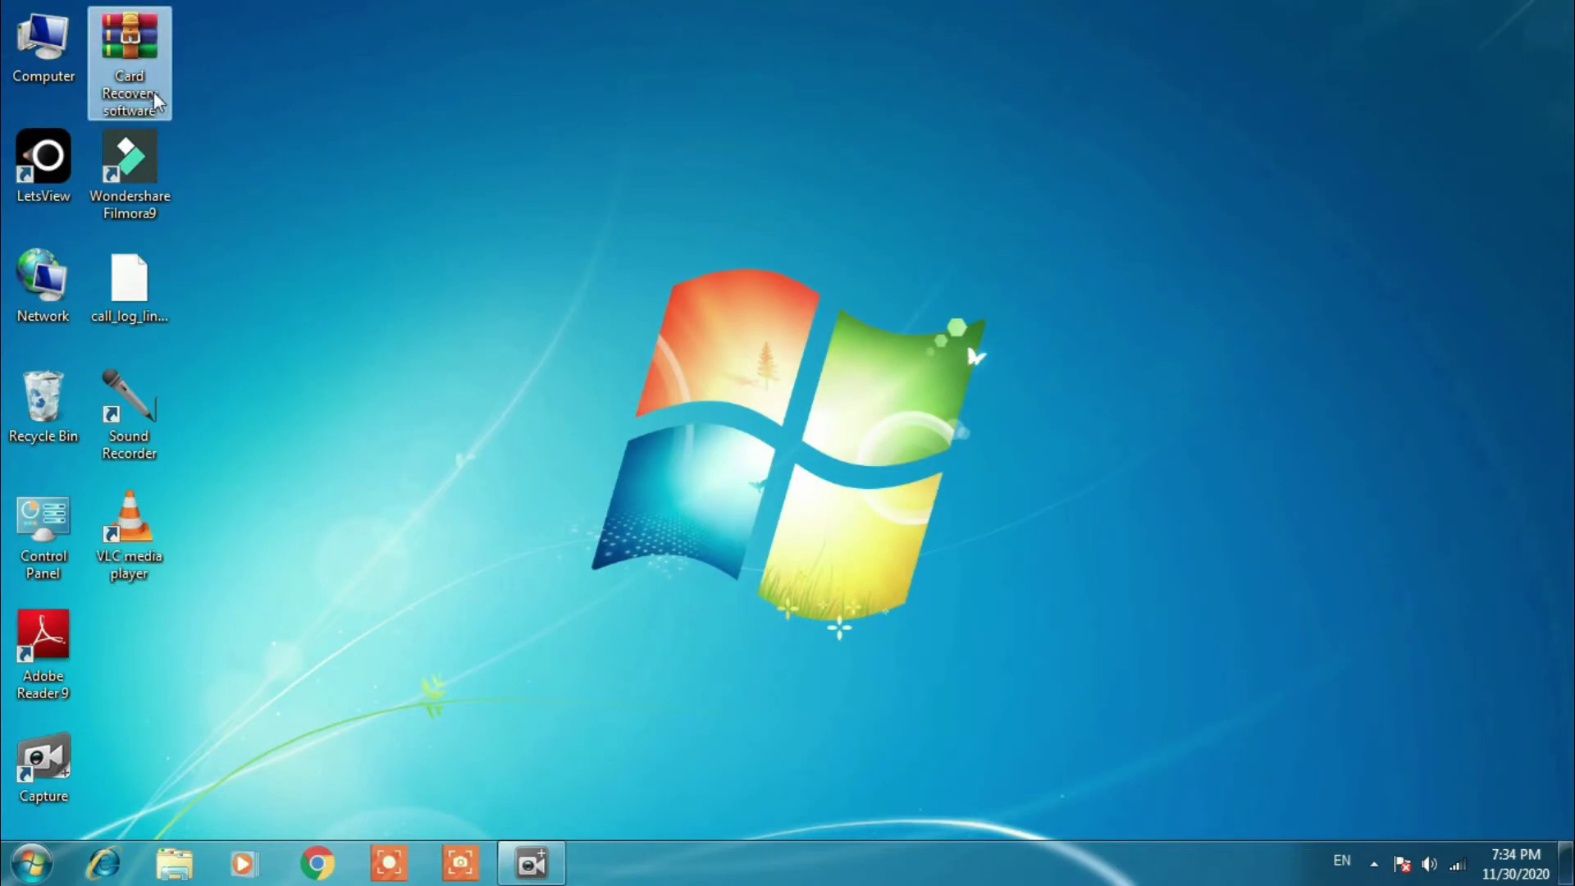
{"action": "right_click", "coordinate": [141, 41]}
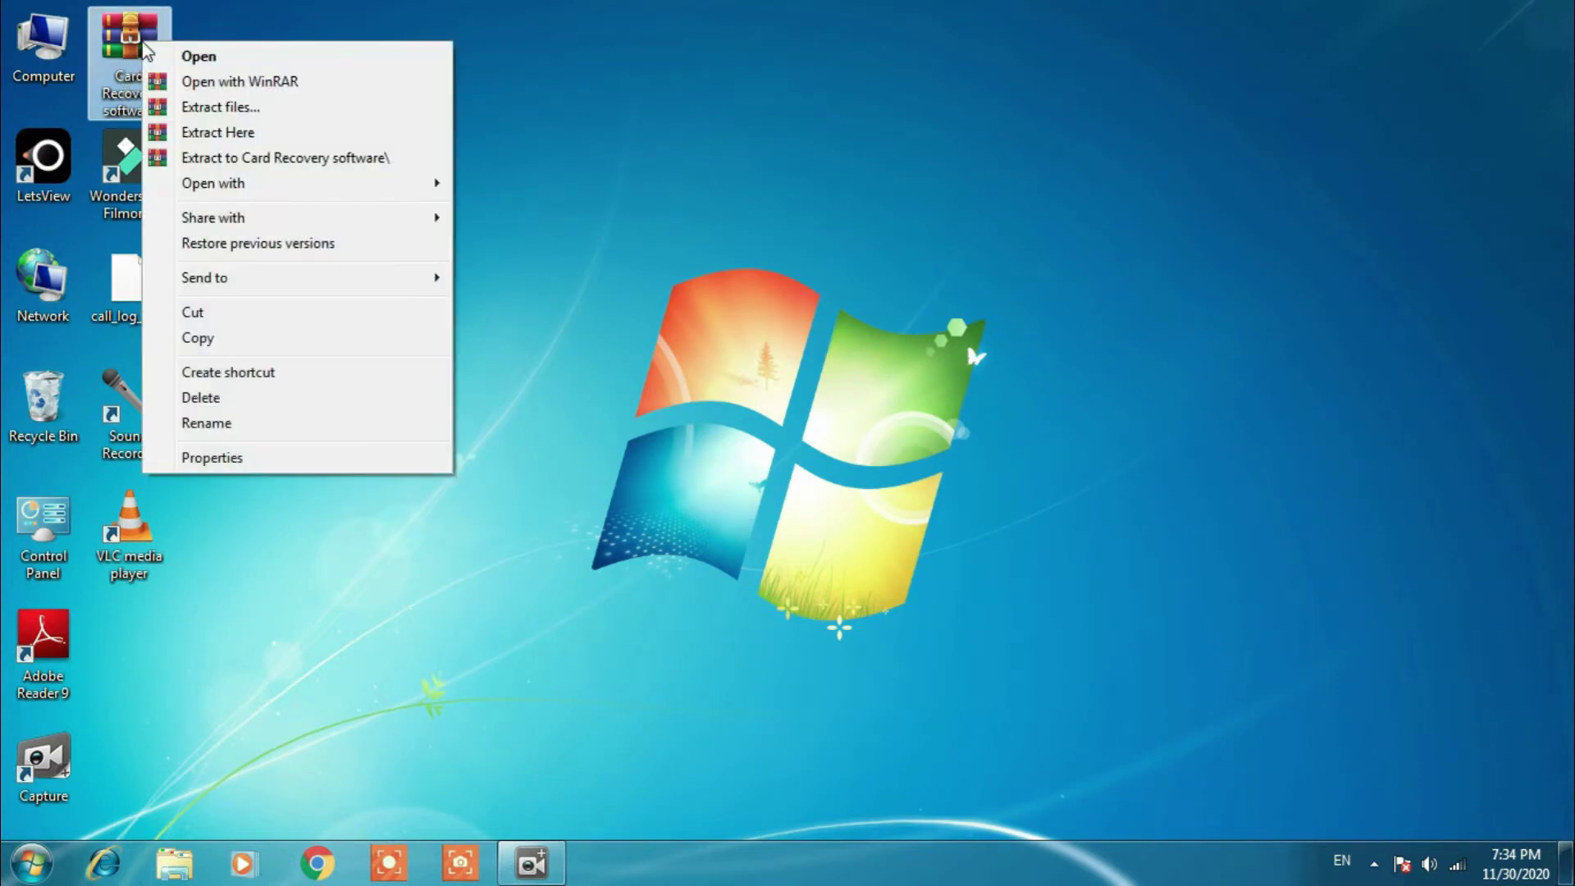
{"action": "left_click", "coordinate": [243, 134]}
{"action": "left_click", "coordinate": [146, 668]}
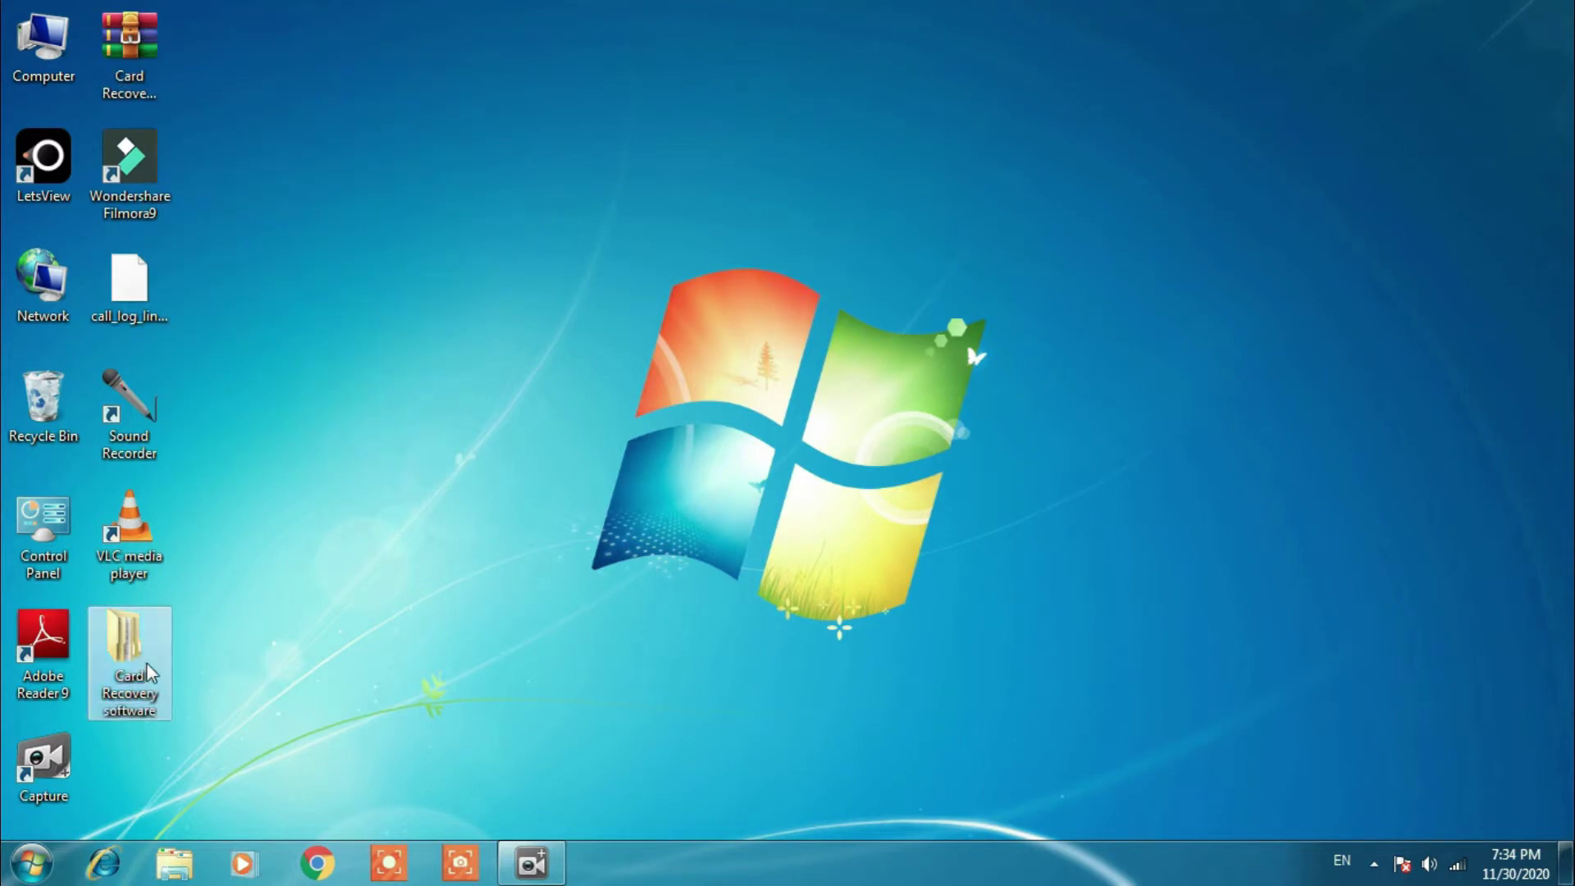
{"action": "left_click_drag", "start_coordinate": [124, 657], "coordinate": [156, 204]}
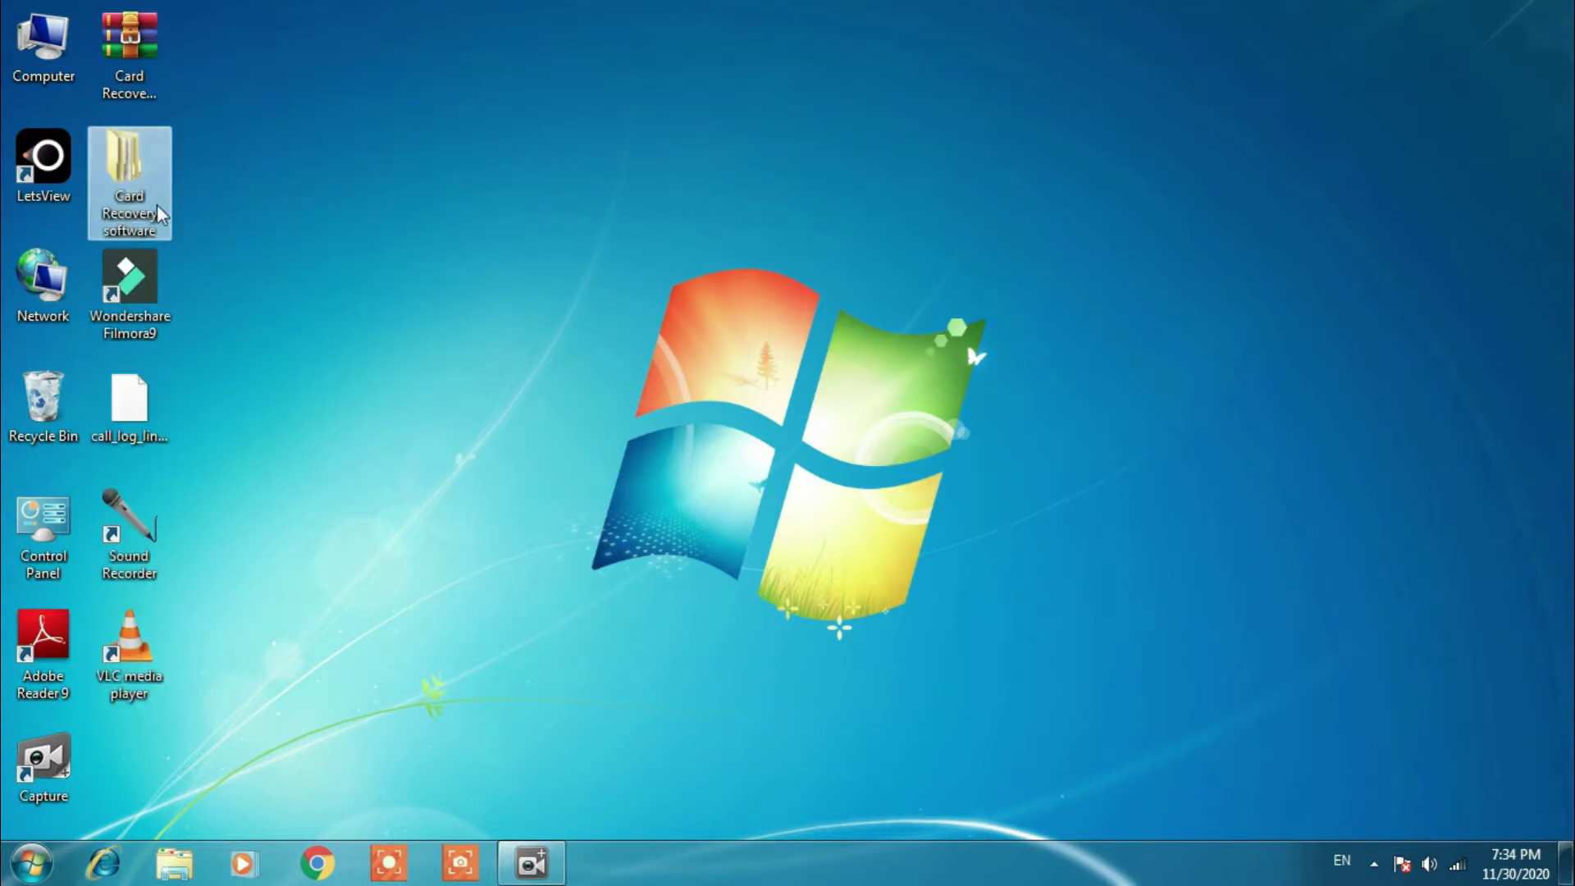
Step: Launch the cardrecovery_setup application from the card recovery subfolder of the extracted folder
{"action": "double_click", "coordinate": [137, 170]}
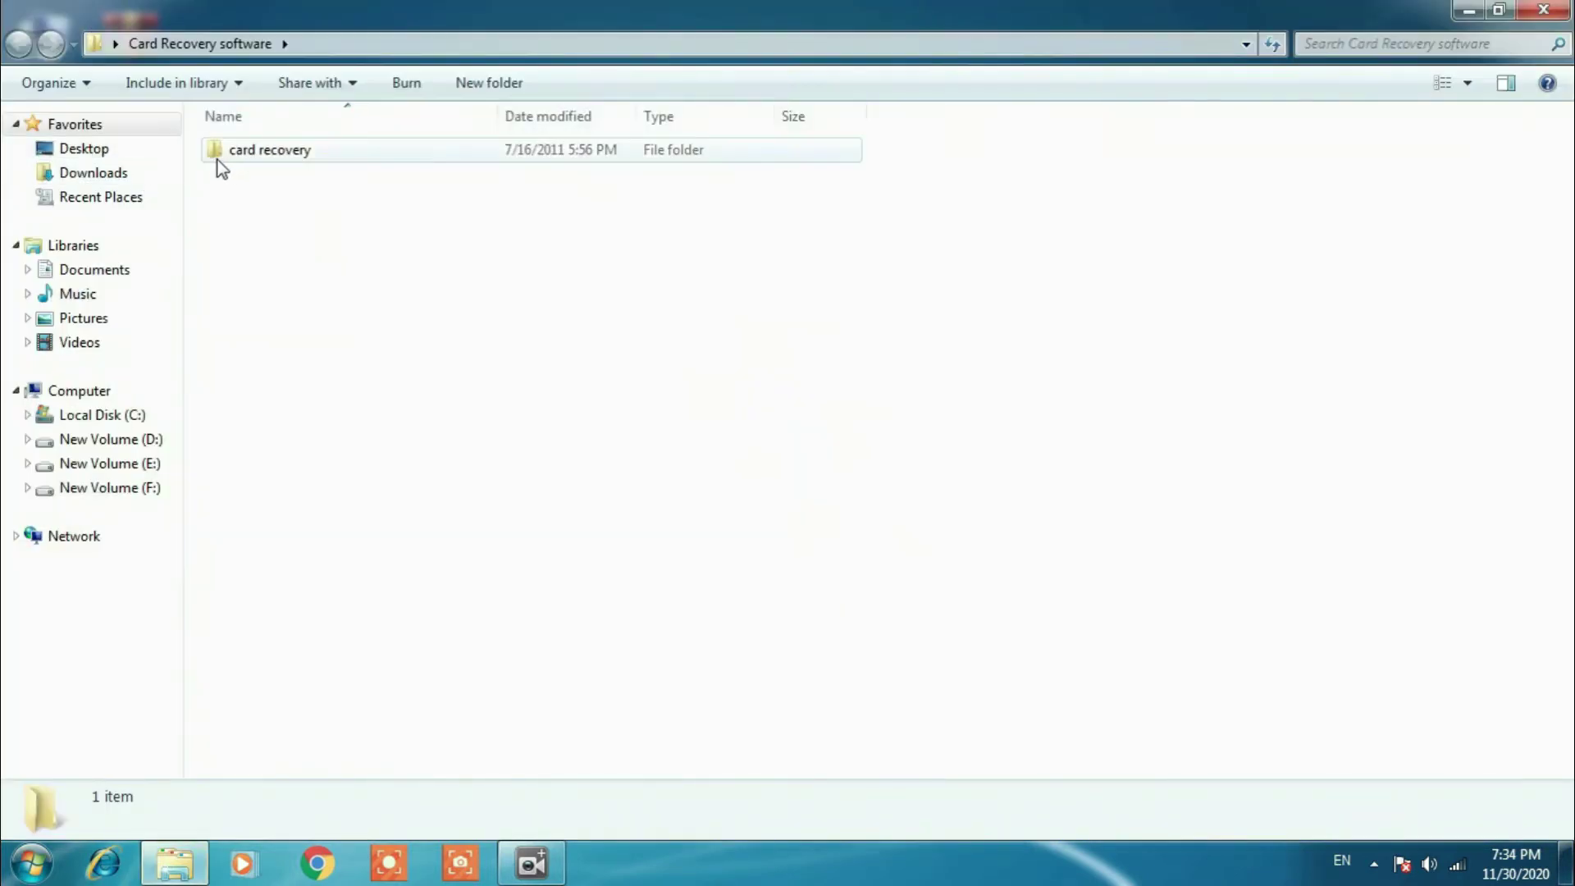
{"action": "double_click", "coordinate": [253, 156]}
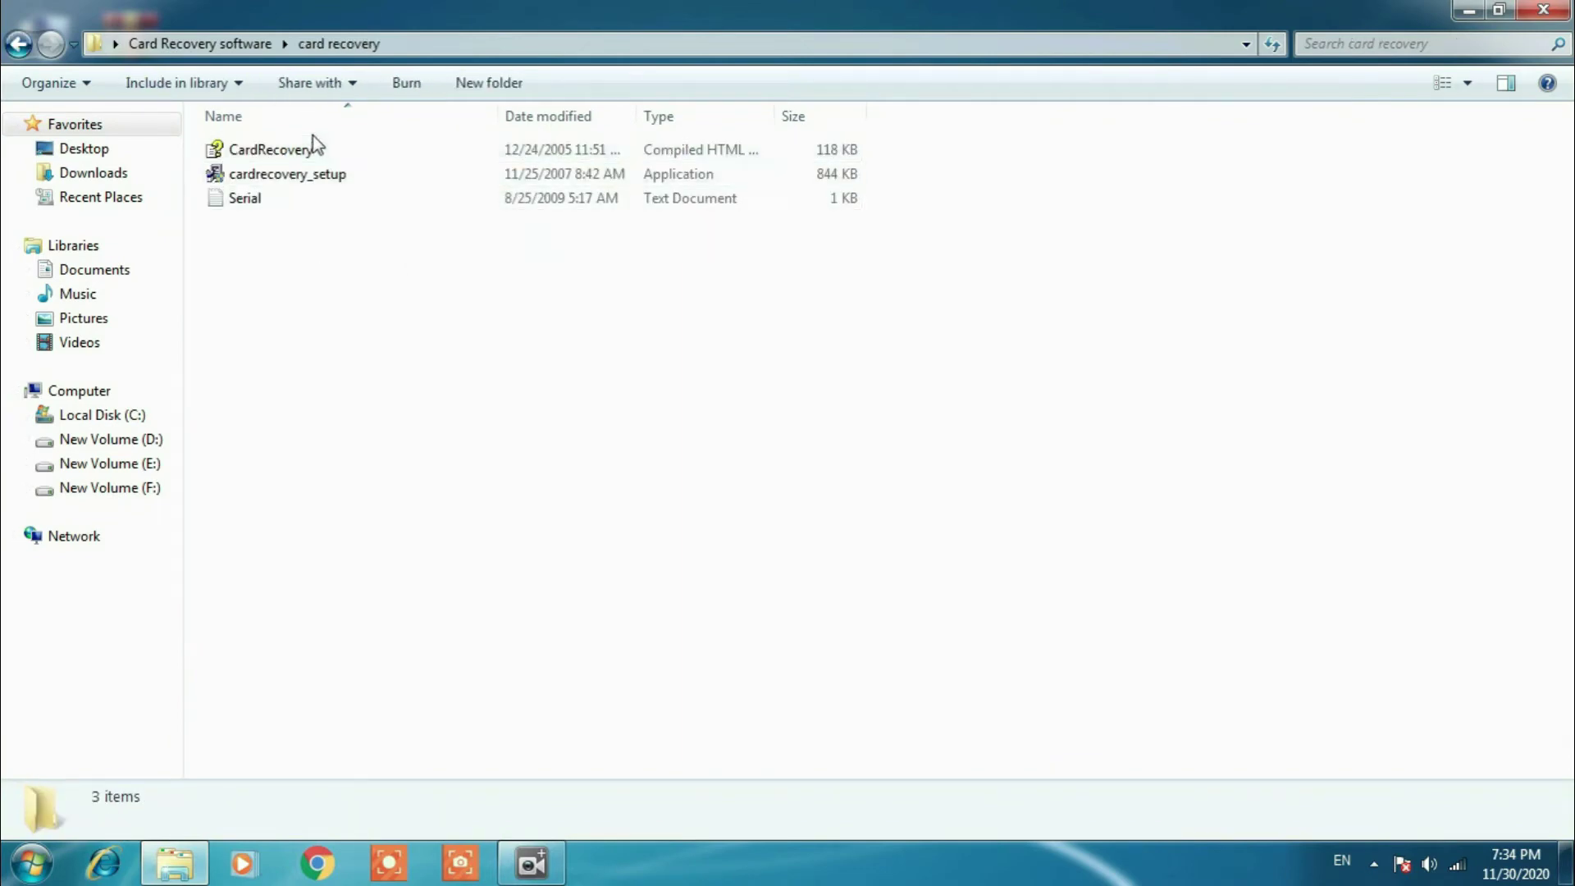
{"action": "double_click", "coordinate": [294, 174]}
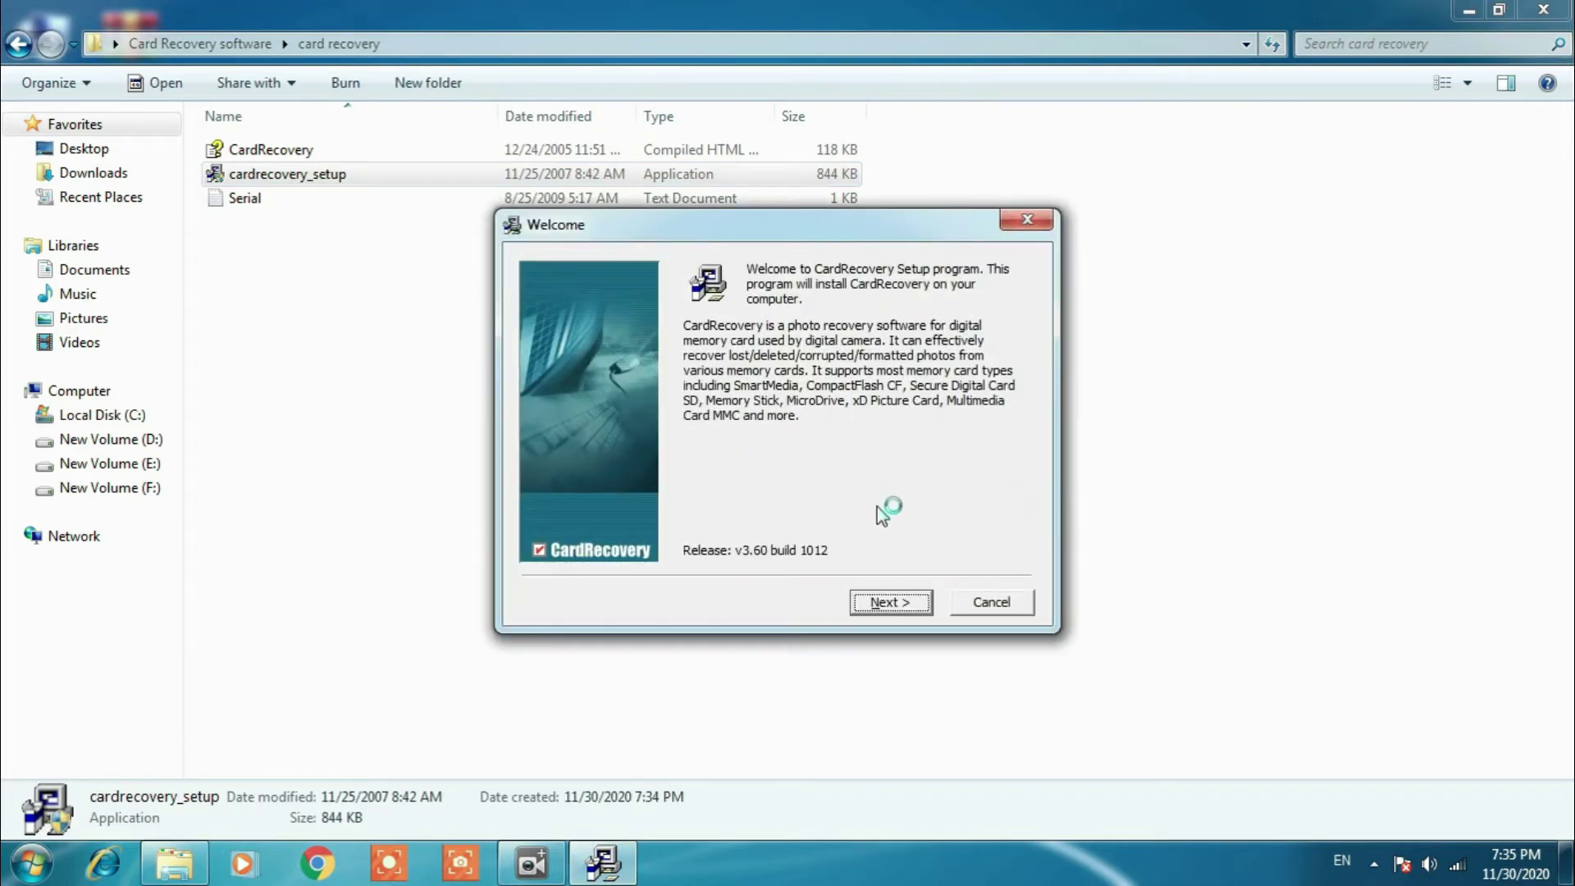
Step: Accept the license and install CardRecovery in C:\Program Files (x86)\CardRecovery, creating a desktop shortcut and launching the program
{"action": "left_click", "coordinate": [892, 608]}
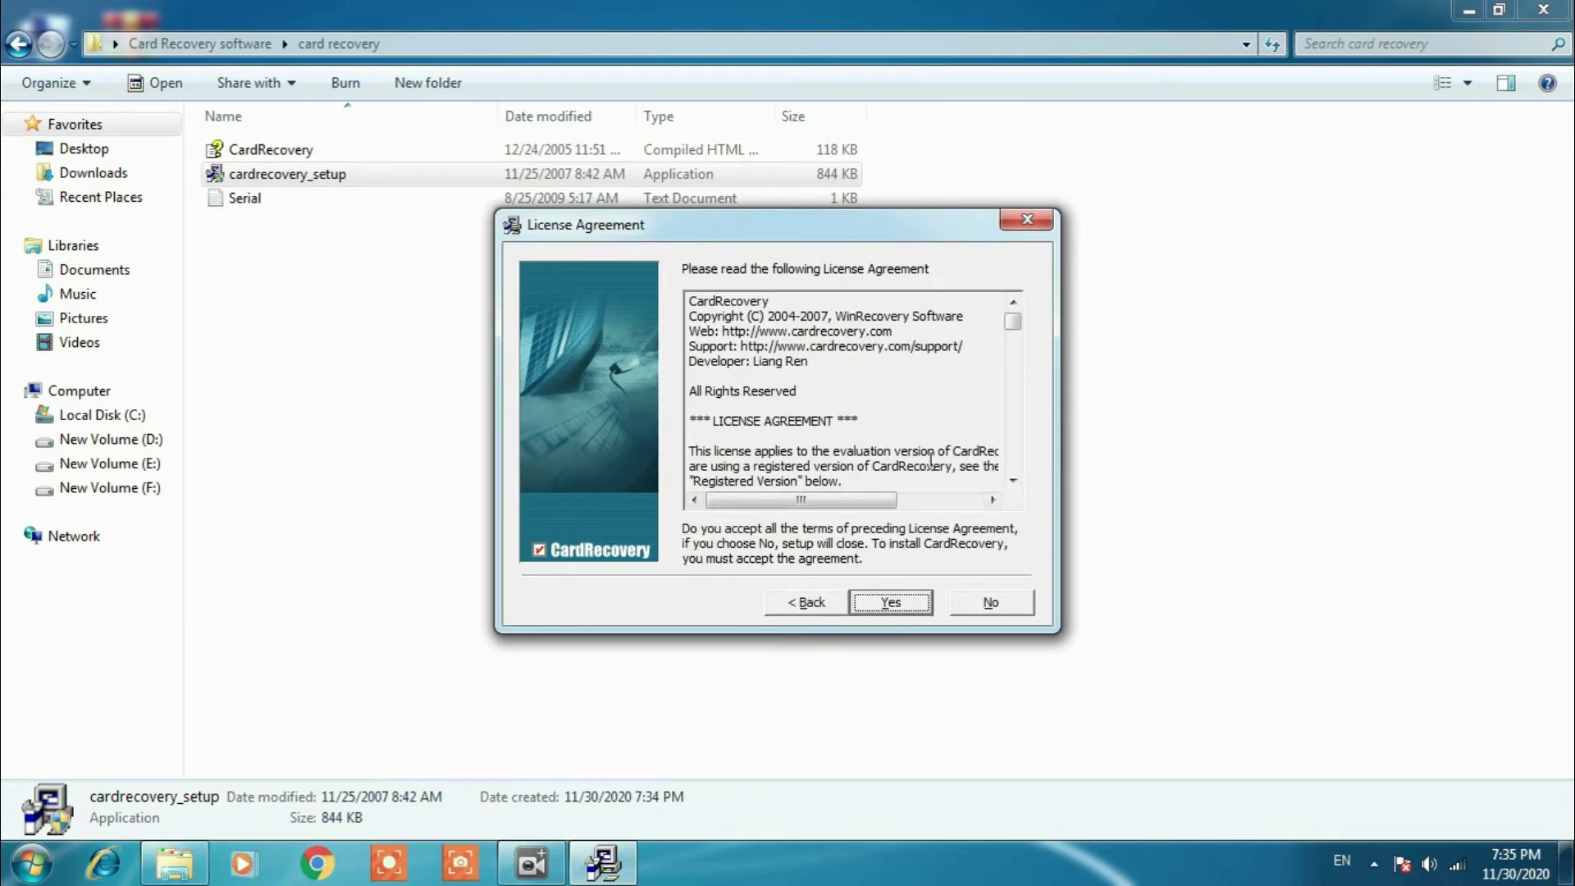
{"action": "left_click", "coordinate": [895, 613]}
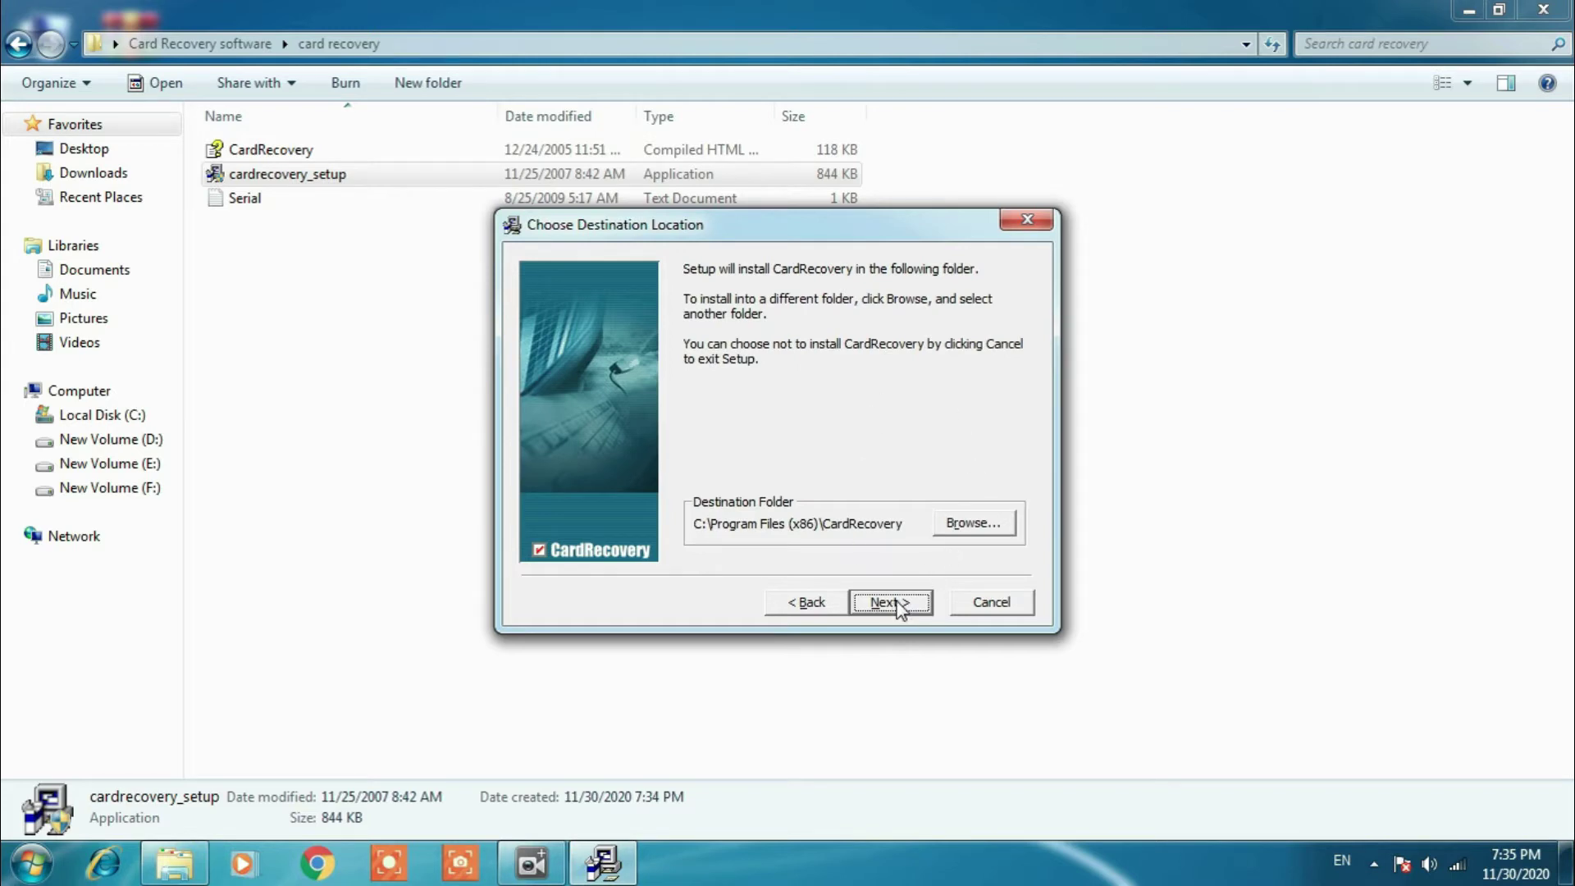
{"action": "left_click", "coordinate": [899, 606]}
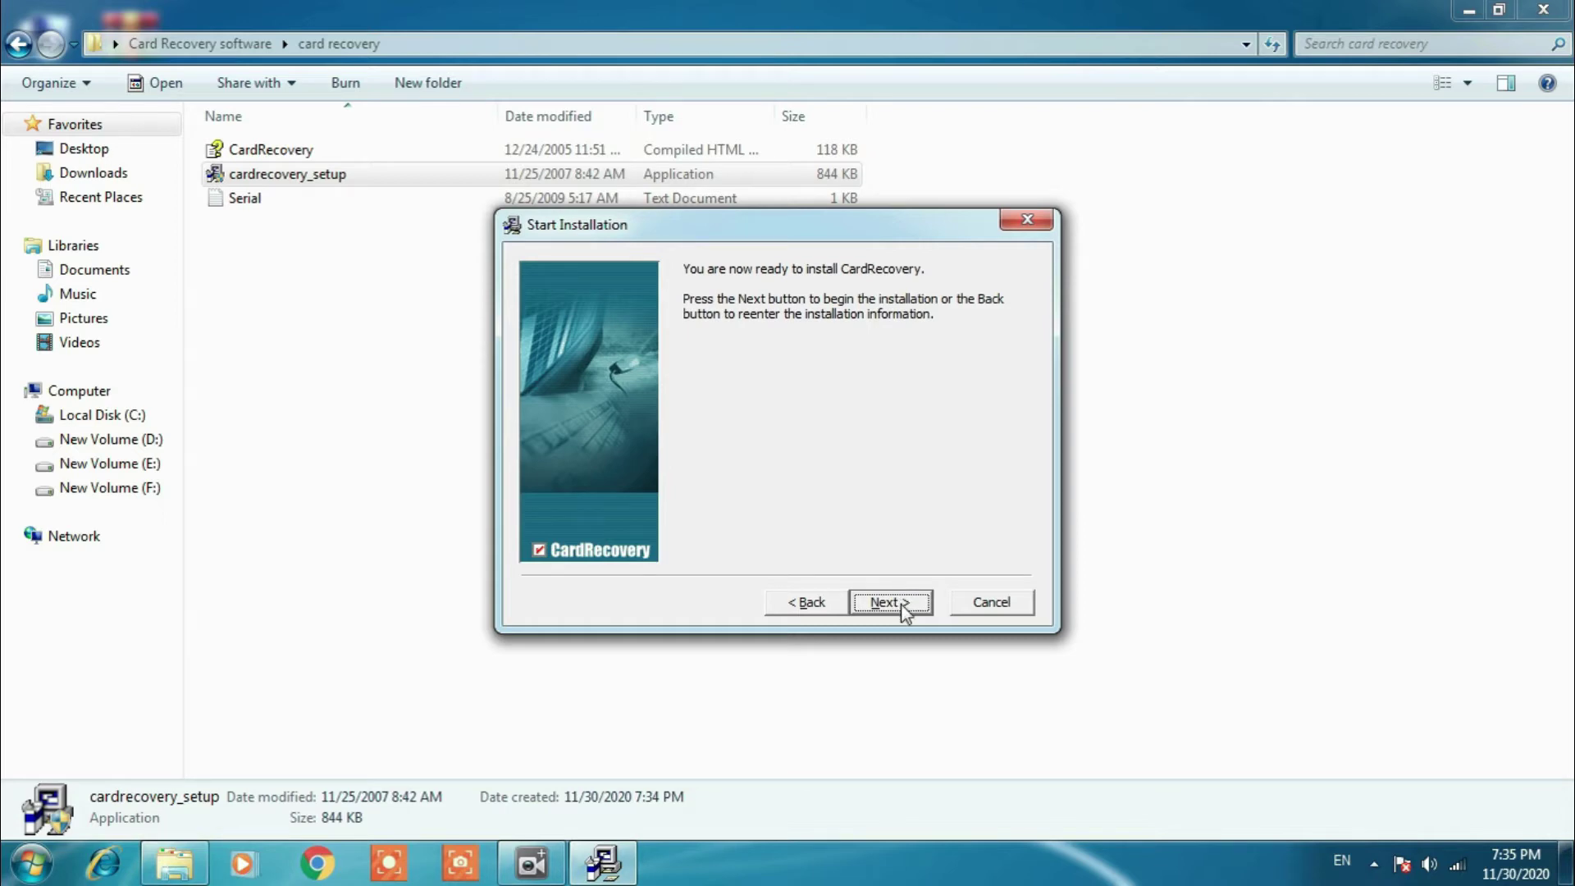
{"action": "left_click", "coordinate": [902, 608]}
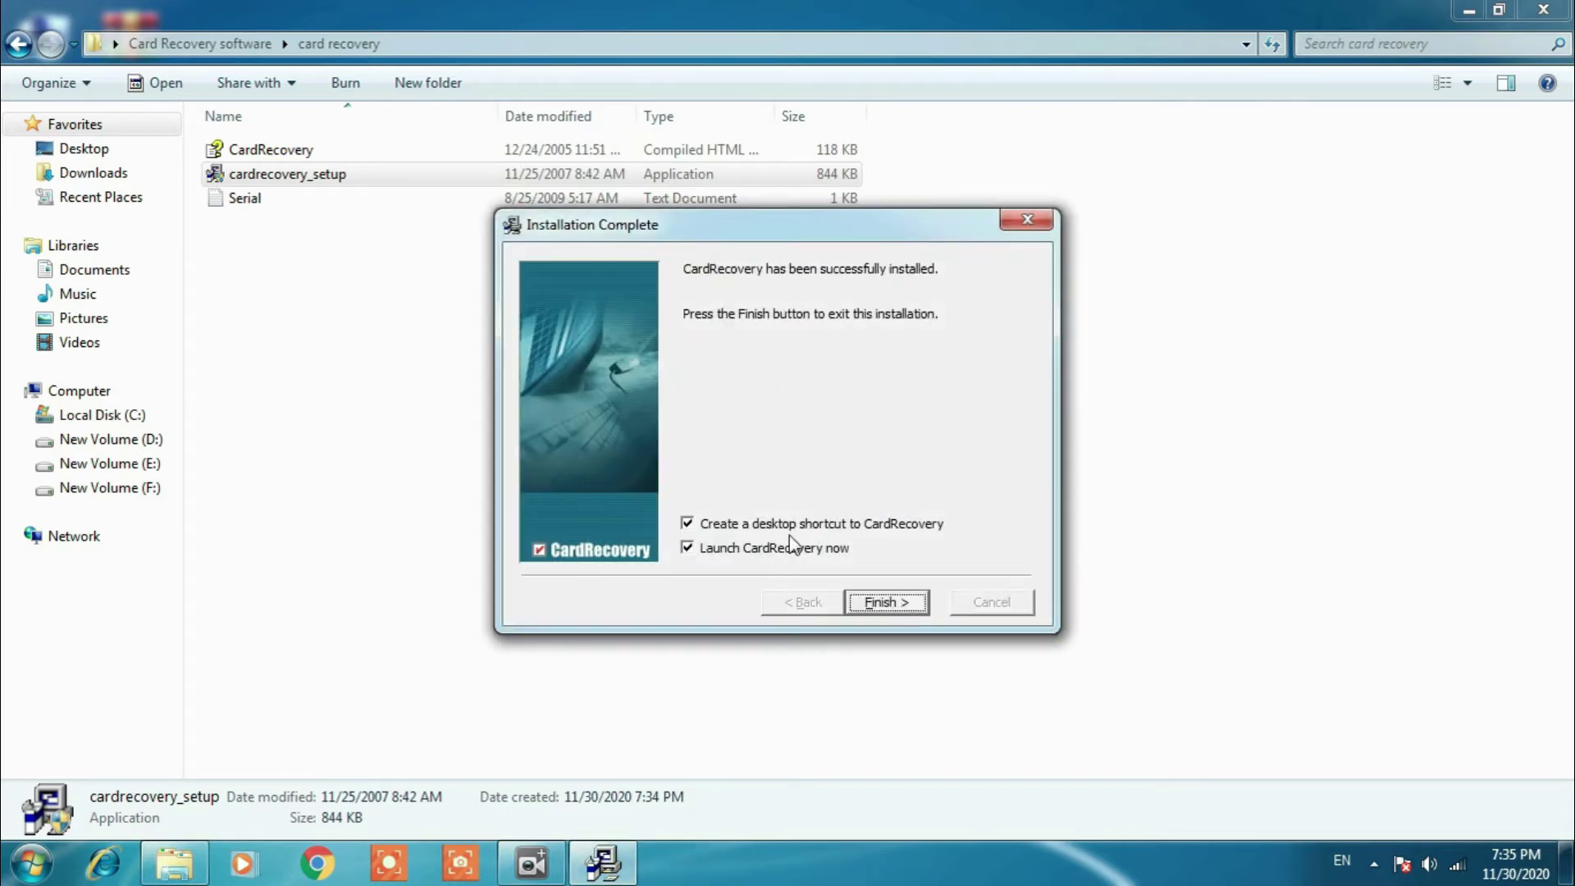
{"action": "left_click", "coordinate": [884, 605]}
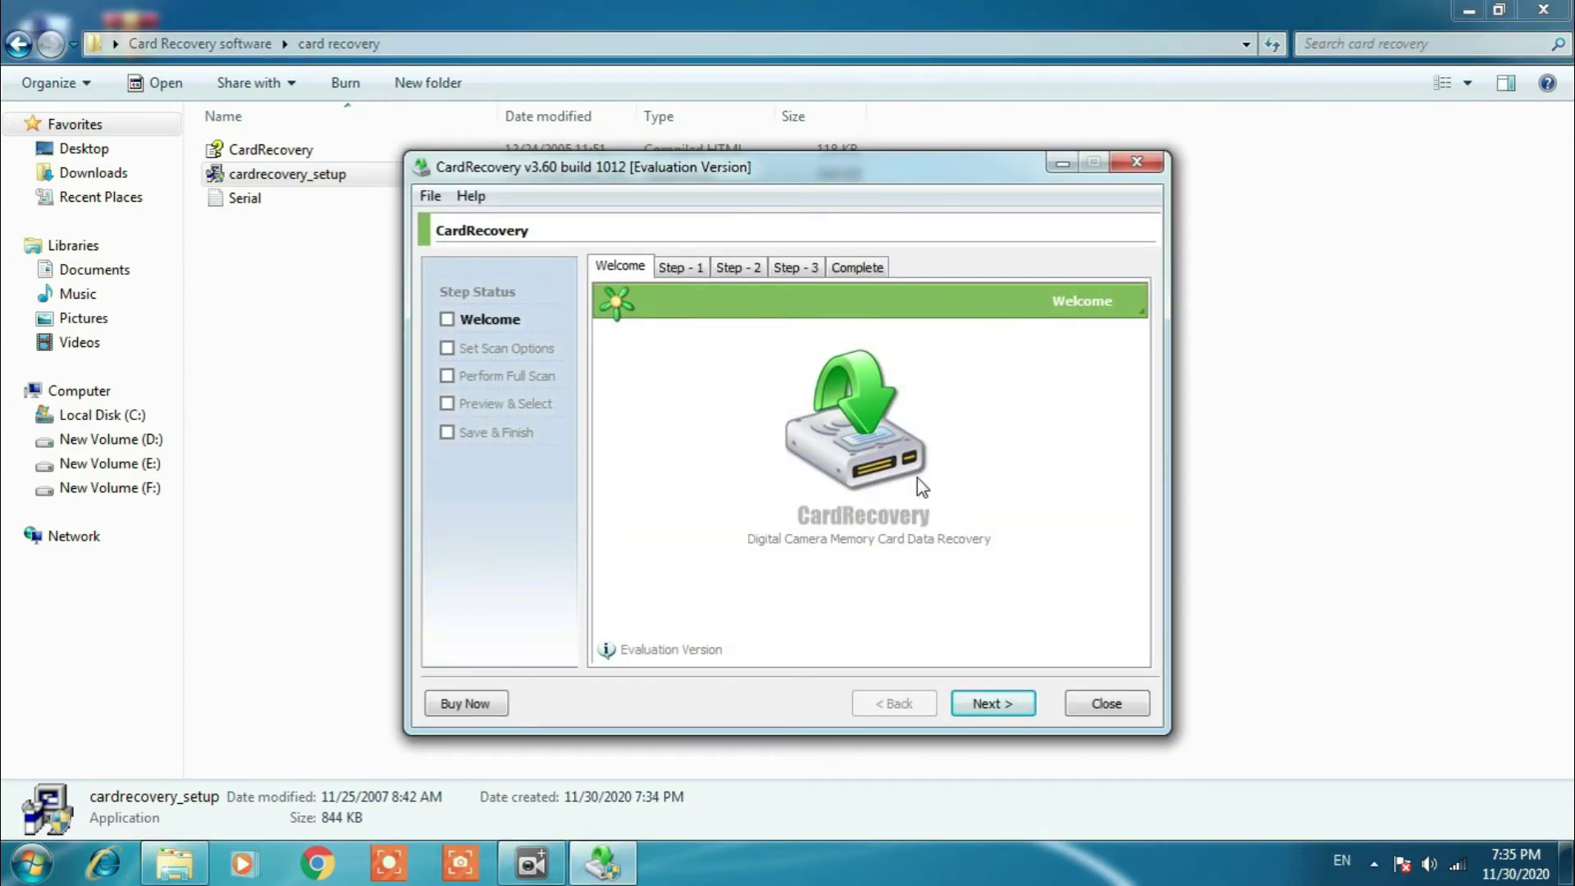
Step: View the About information for CardRecovery and close it
{"action": "left_click", "coordinate": [474, 196]}
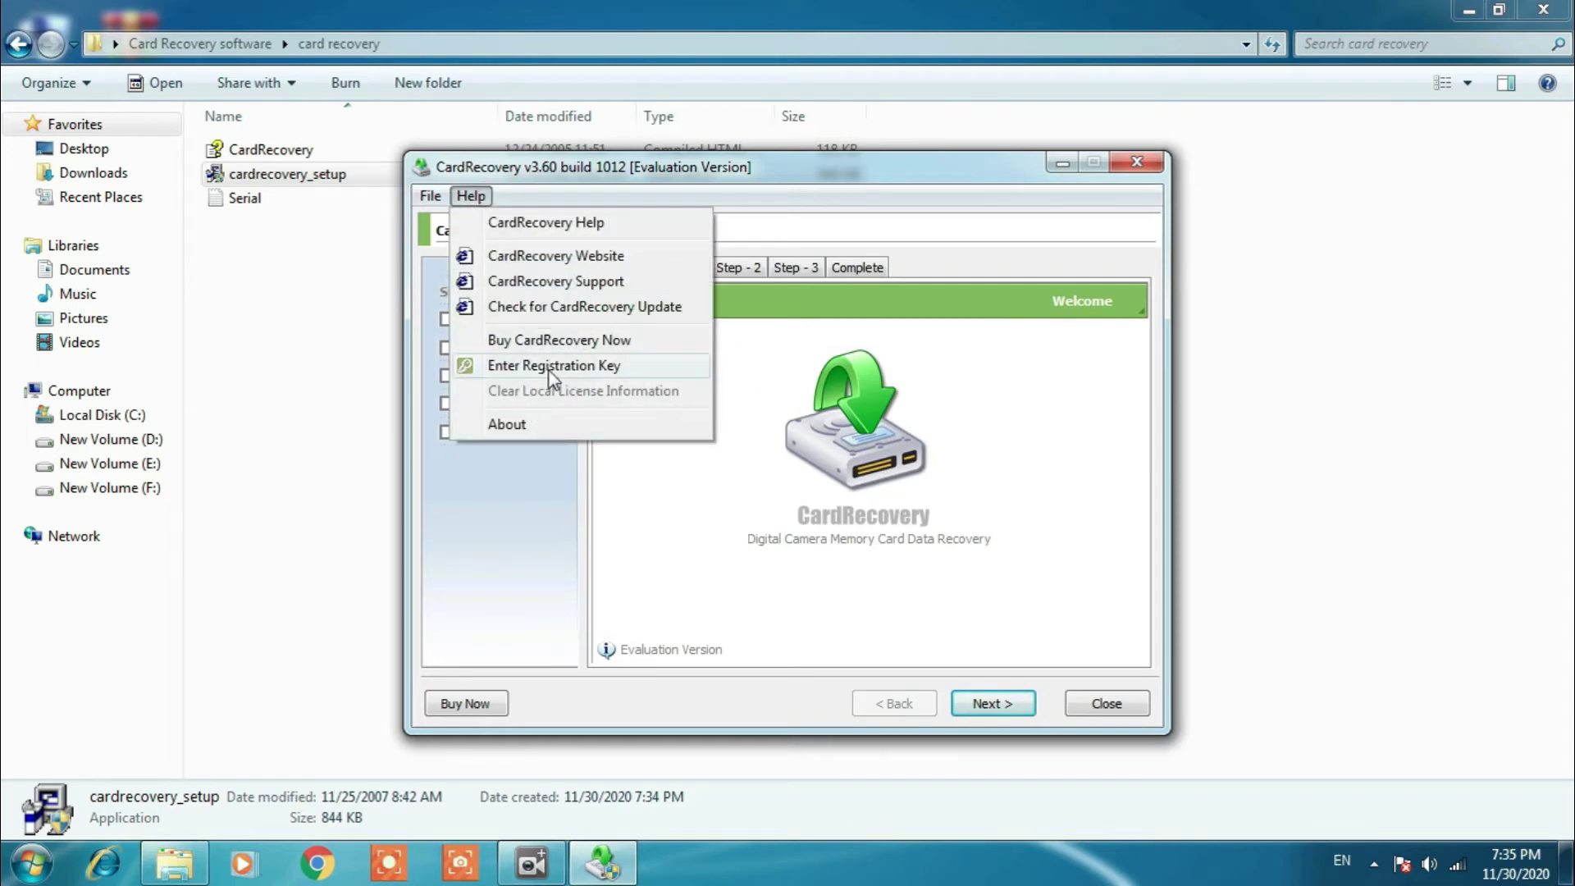
{"action": "left_click", "coordinate": [521, 424]}
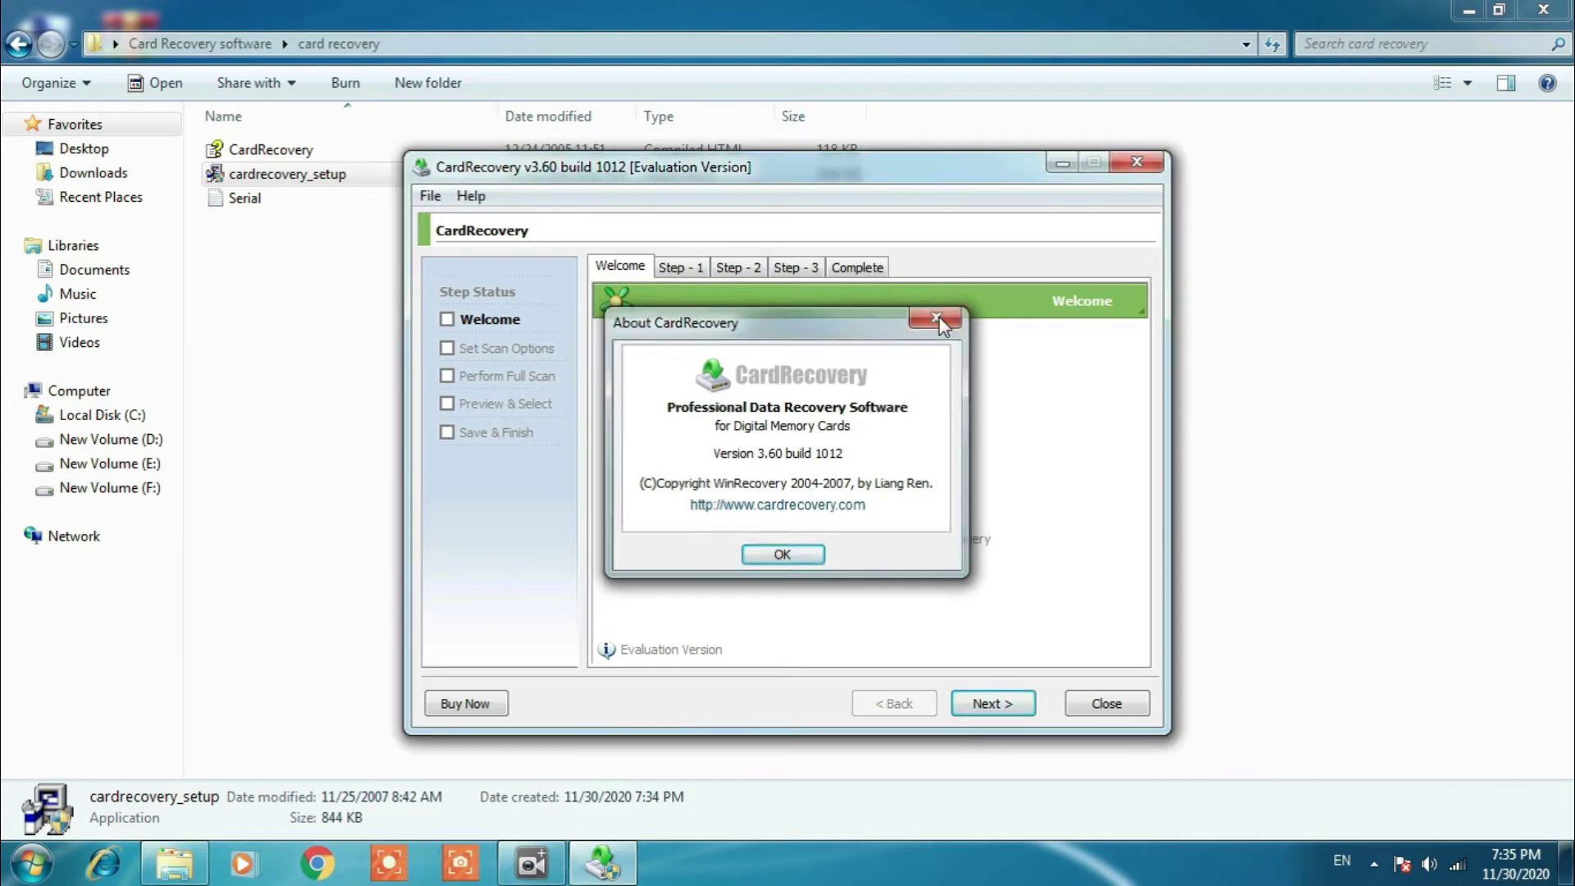
{"action": "left_click", "coordinate": [936, 318]}
Step: Open the registration key entry dialog and copy the registration key from the Serial text file, minimizing the file's window
{"action": "left_click", "coordinate": [471, 195]}
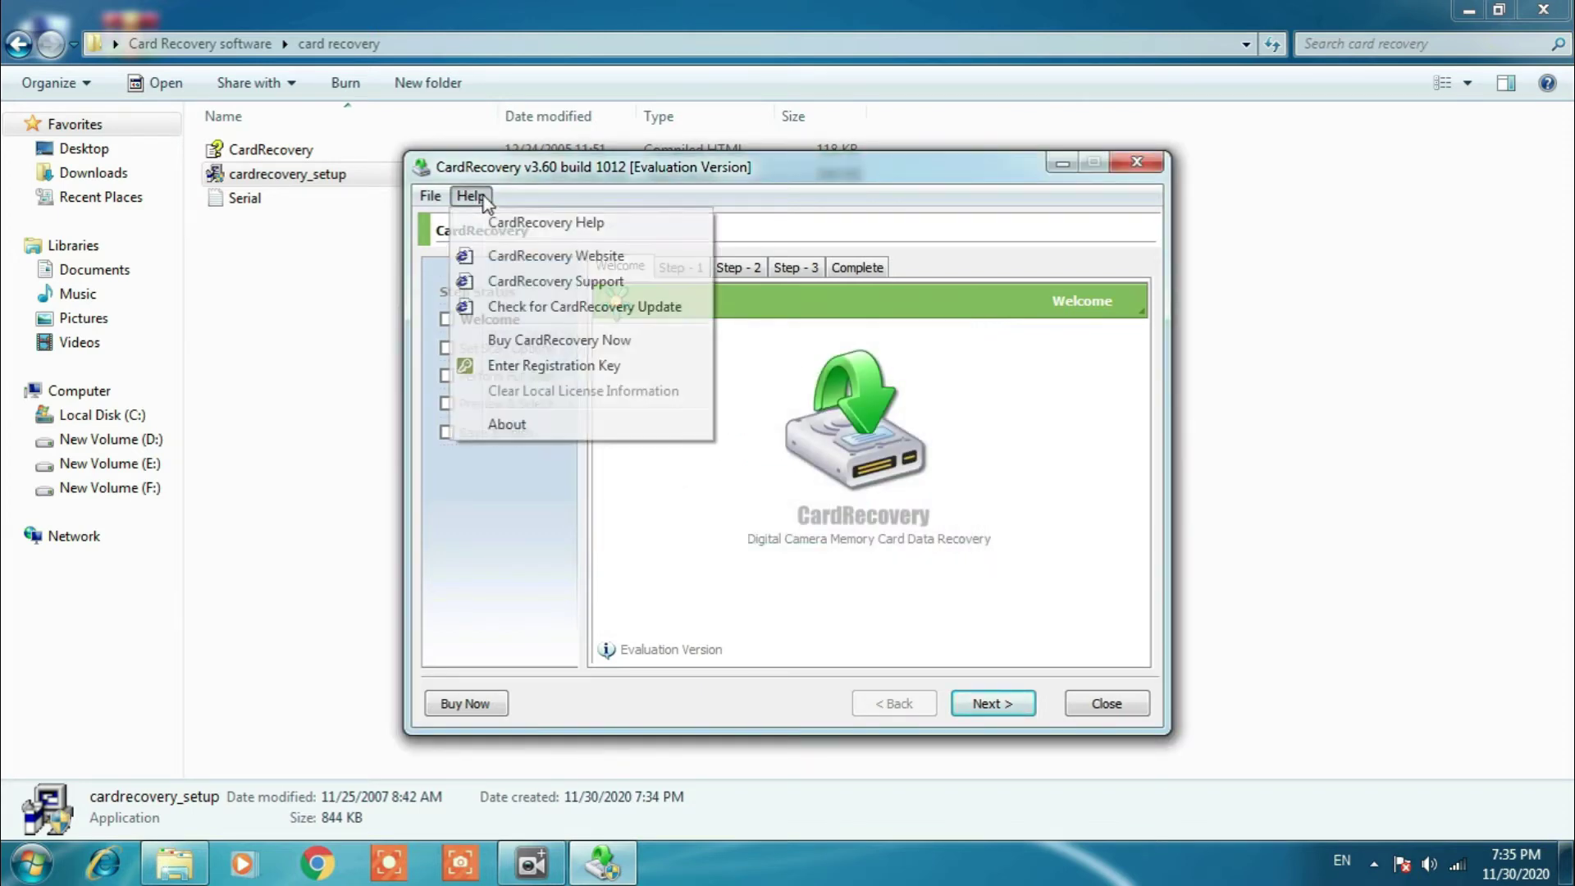
{"action": "left_click", "coordinate": [595, 367]}
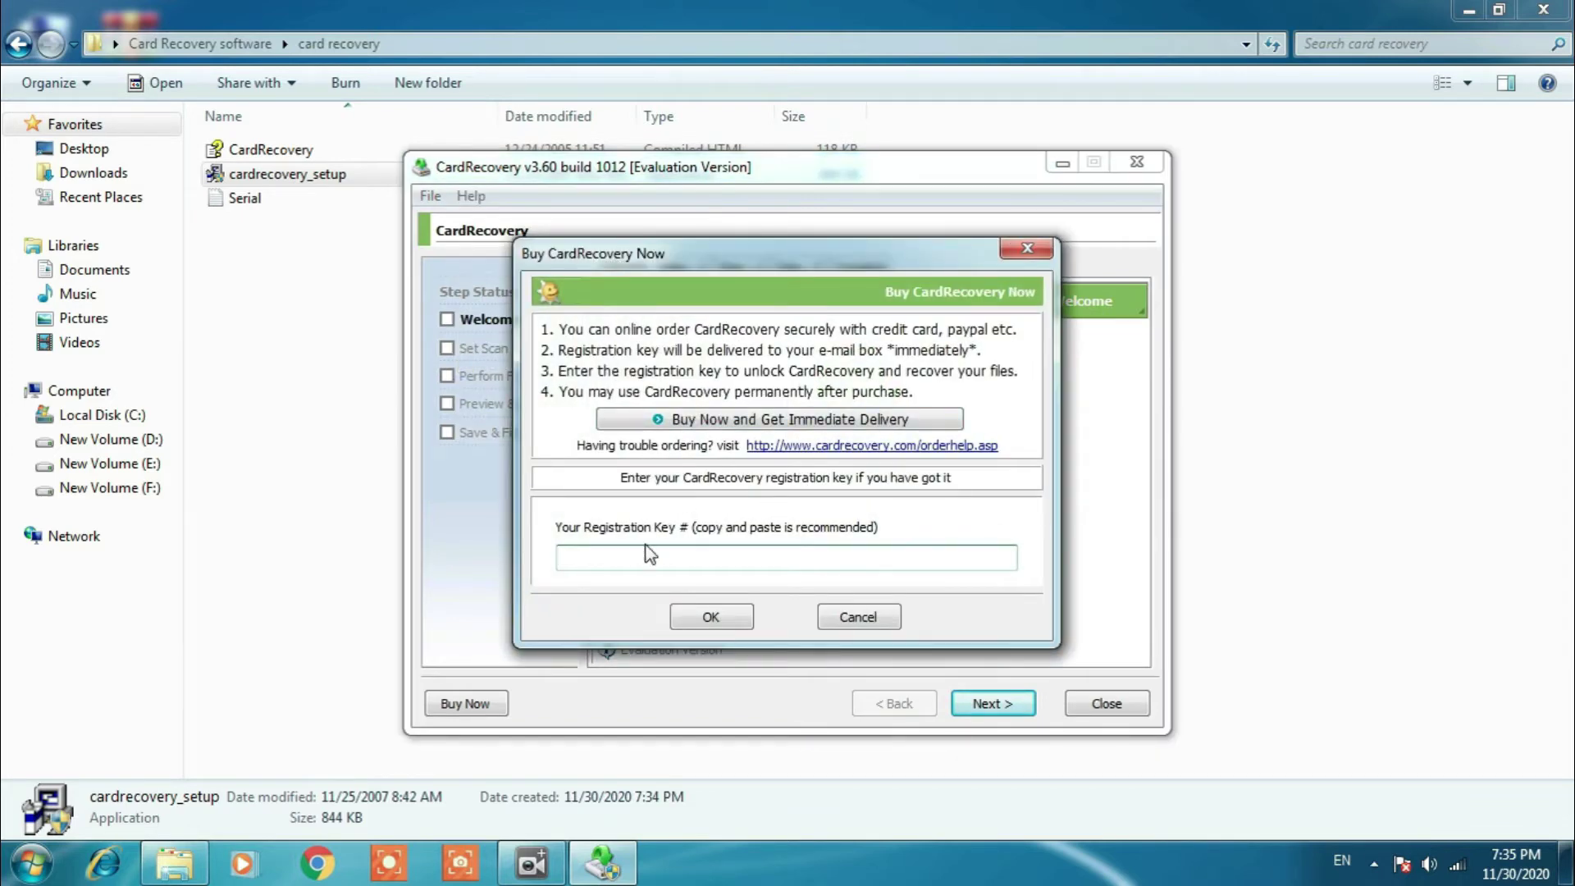
{"action": "left_click", "coordinate": [260, 203]}
{"action": "double_click", "coordinate": [256, 203]}
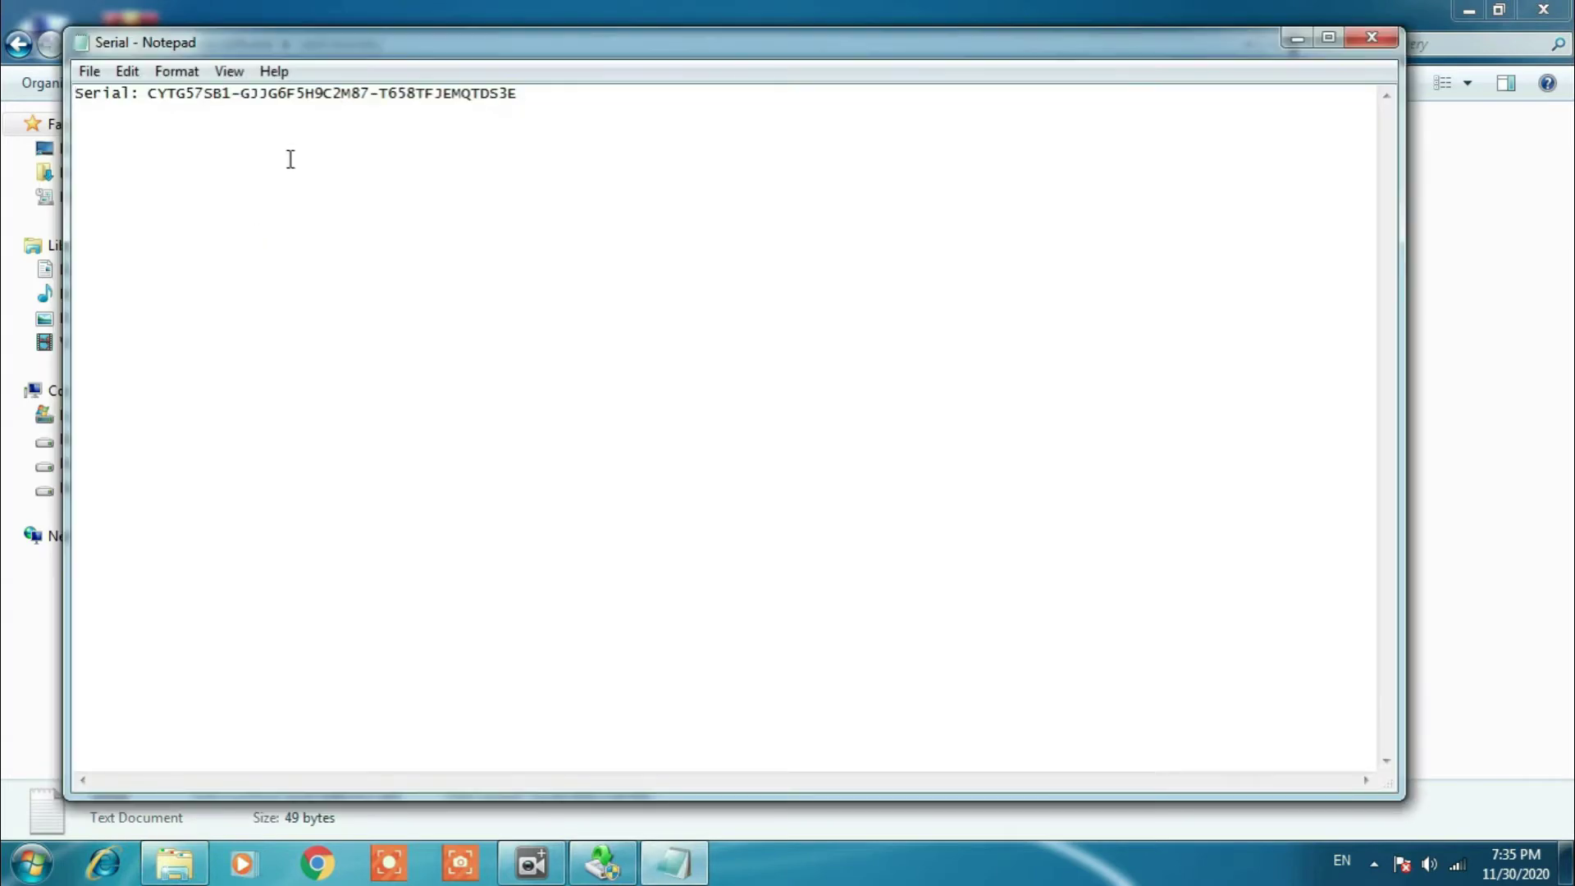
{"action": "left_click_drag", "start_coordinate": [529, 95], "coordinate": [149, 100]}
{"action": "key", "text": "ctrl+c"}
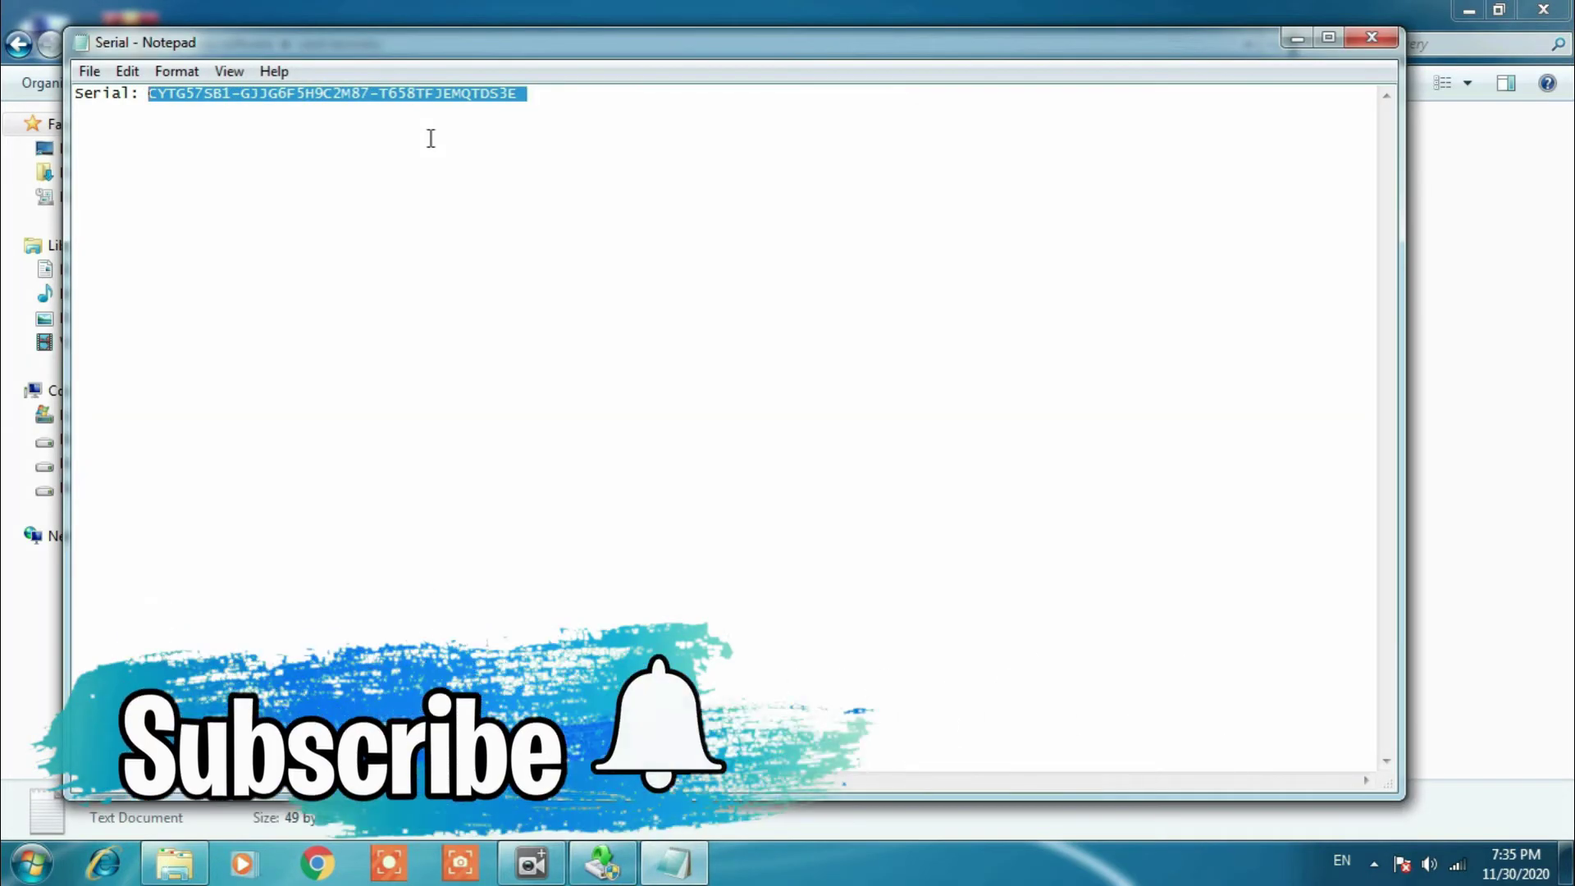
{"action": "left_click", "coordinate": [1295, 39]}
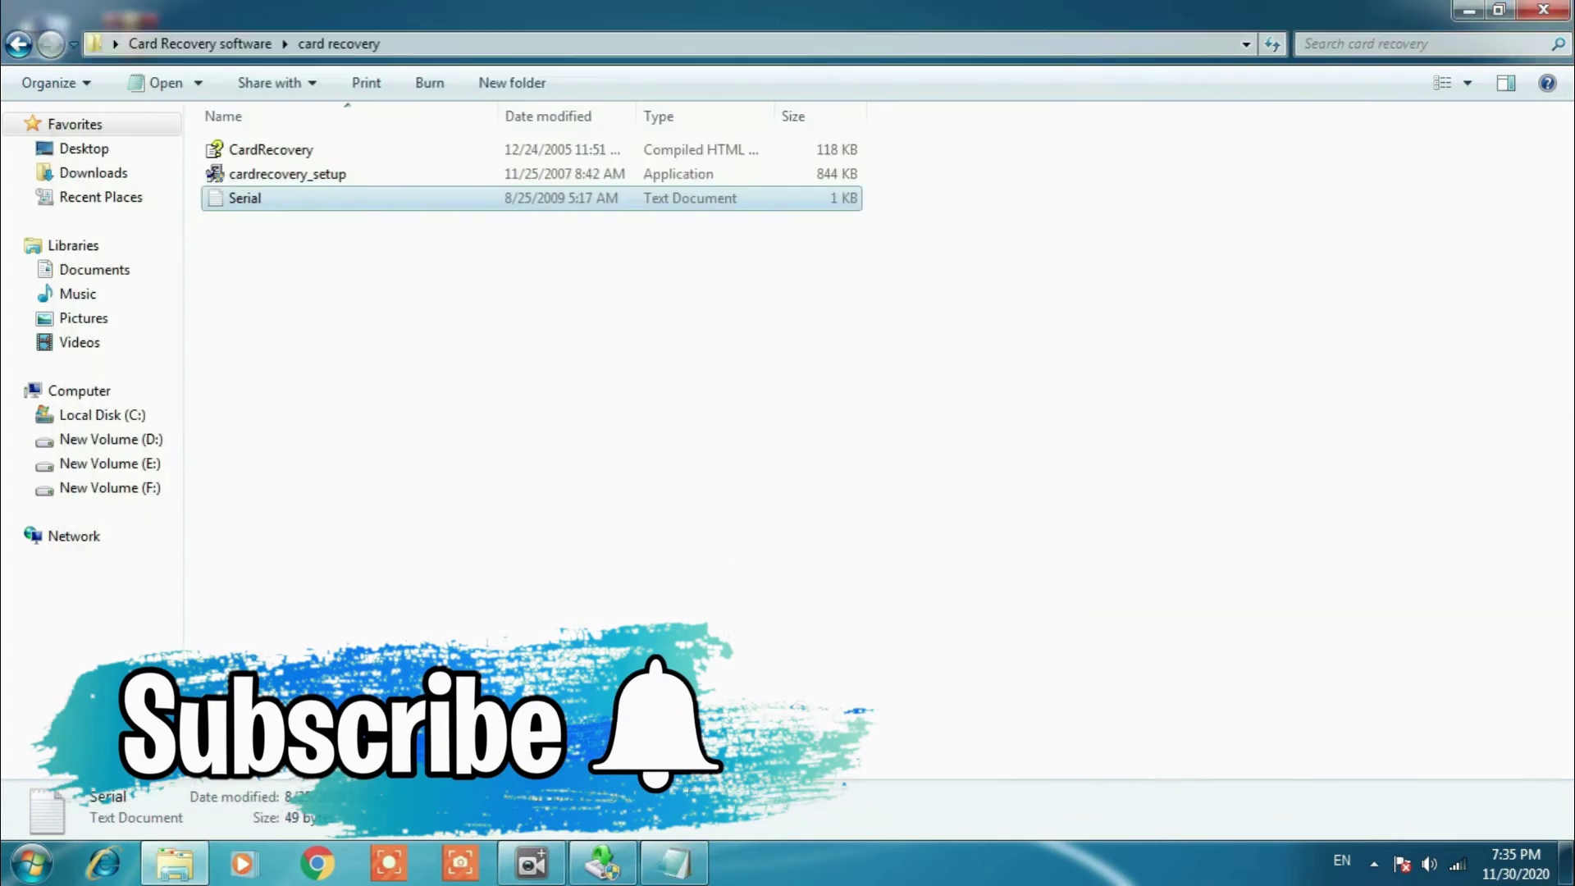
Step: Paste the copied key into CardRecovery's registration key field, register the program and exit it
{"action": "left_click", "coordinate": [605, 868]}
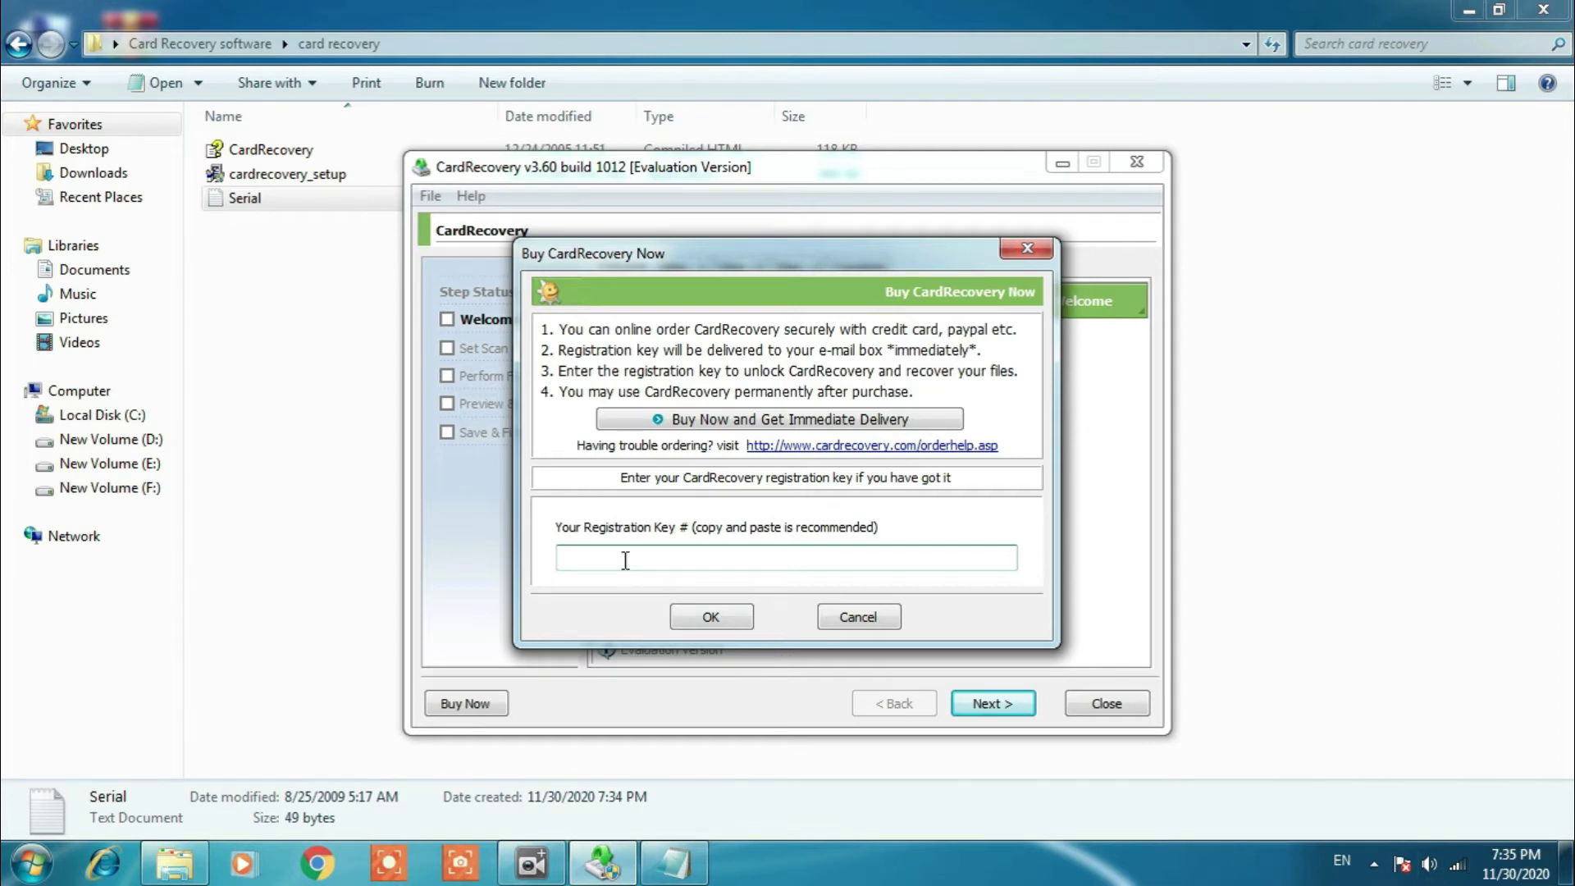
{"action": "key", "text": "ctrl+v"}
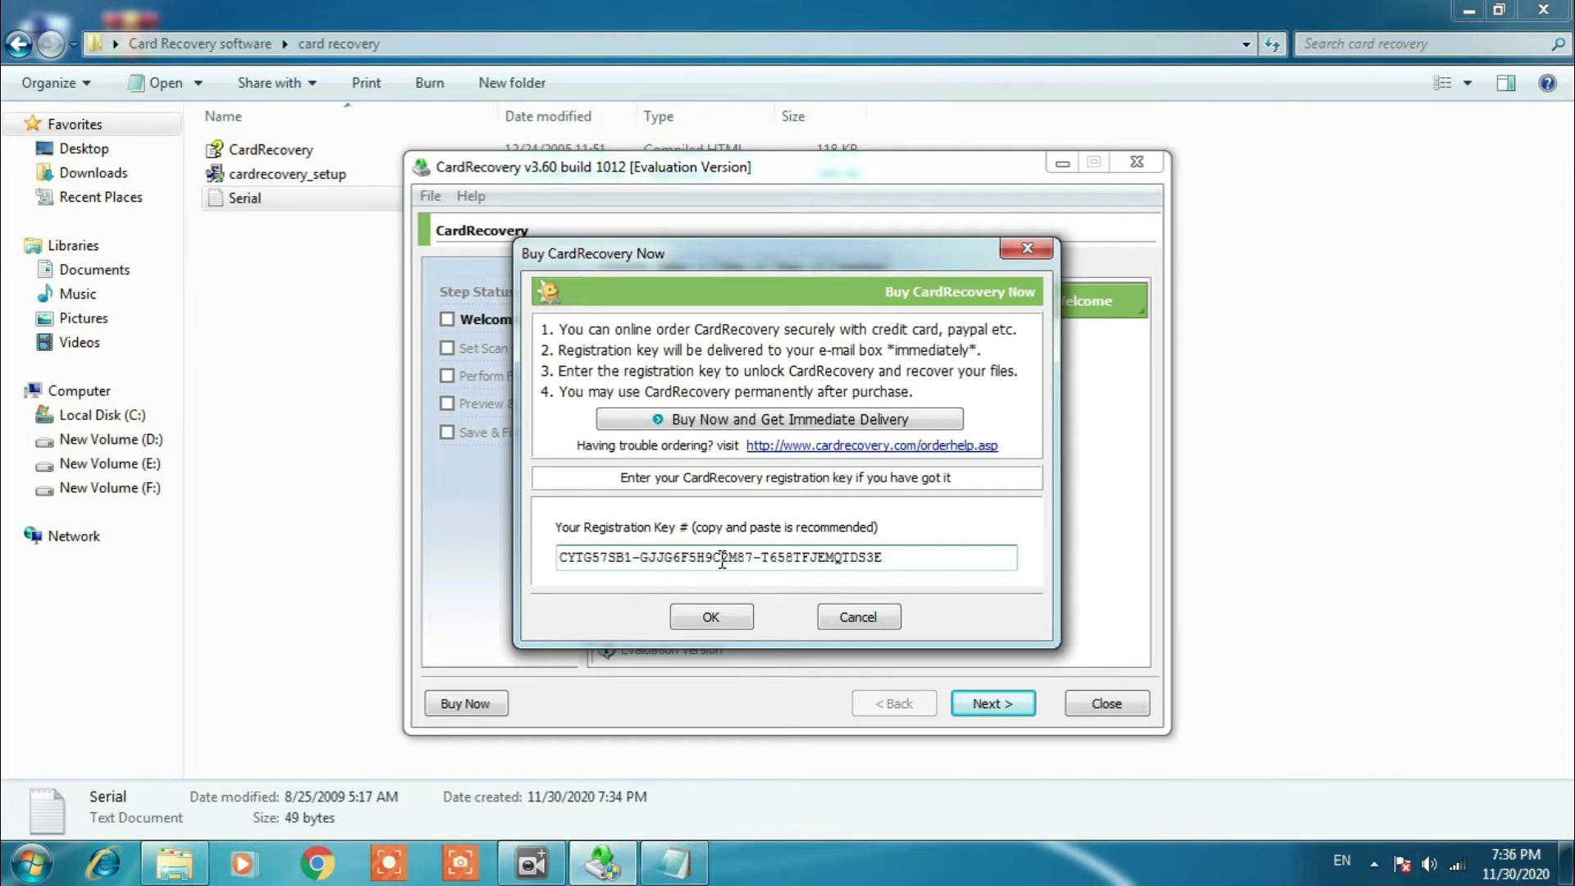
{"action": "left_click", "coordinate": [711, 624]}
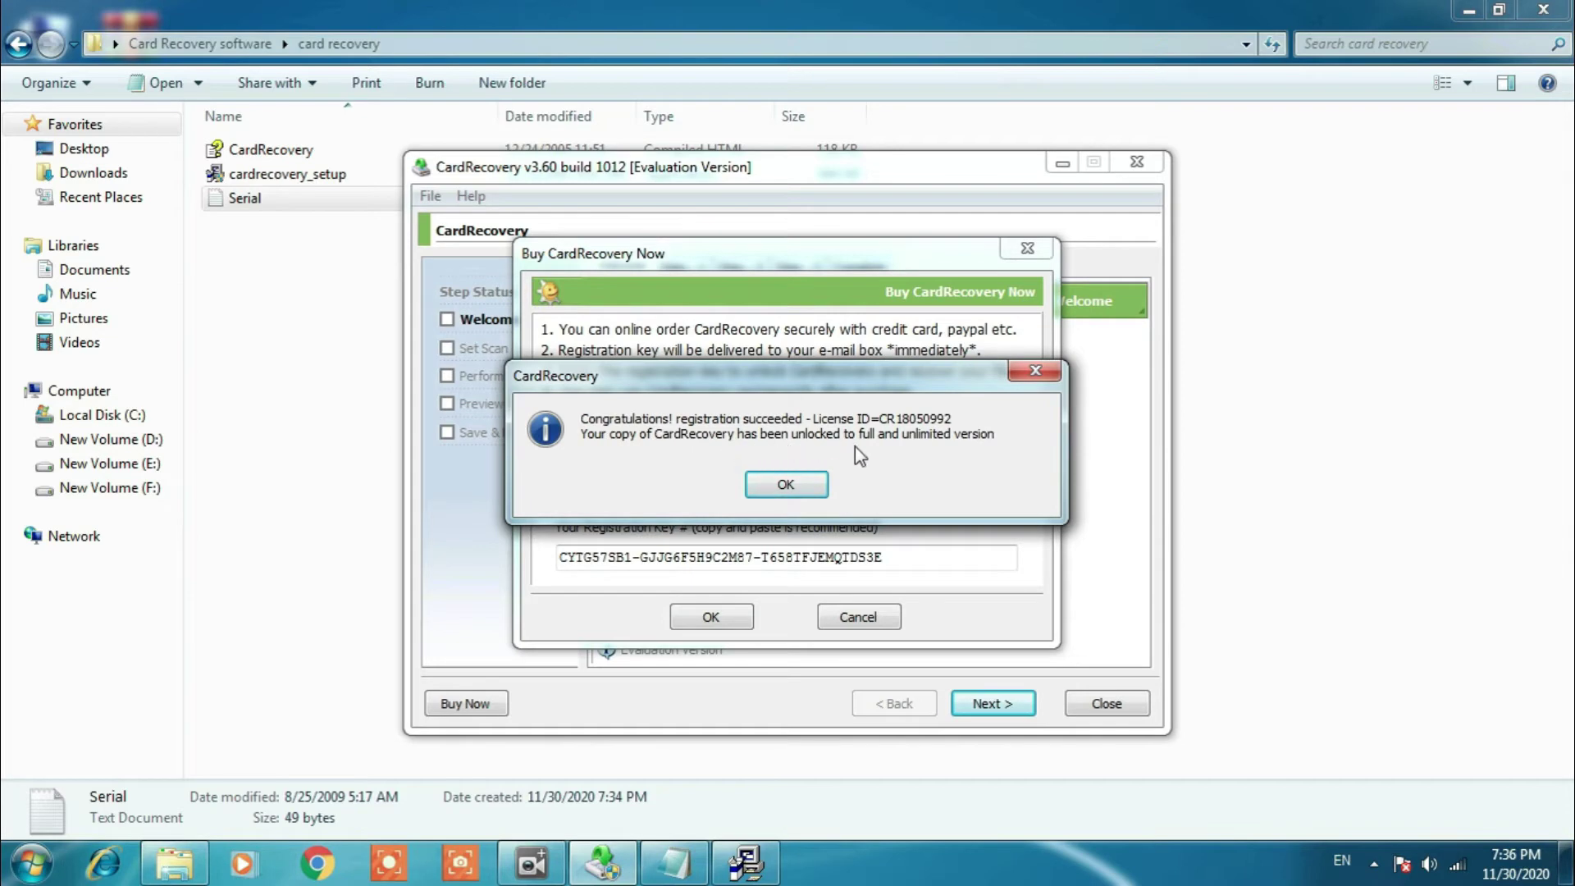
{"action": "left_click", "coordinate": [784, 484]}
{"action": "left_click", "coordinate": [1104, 705]}
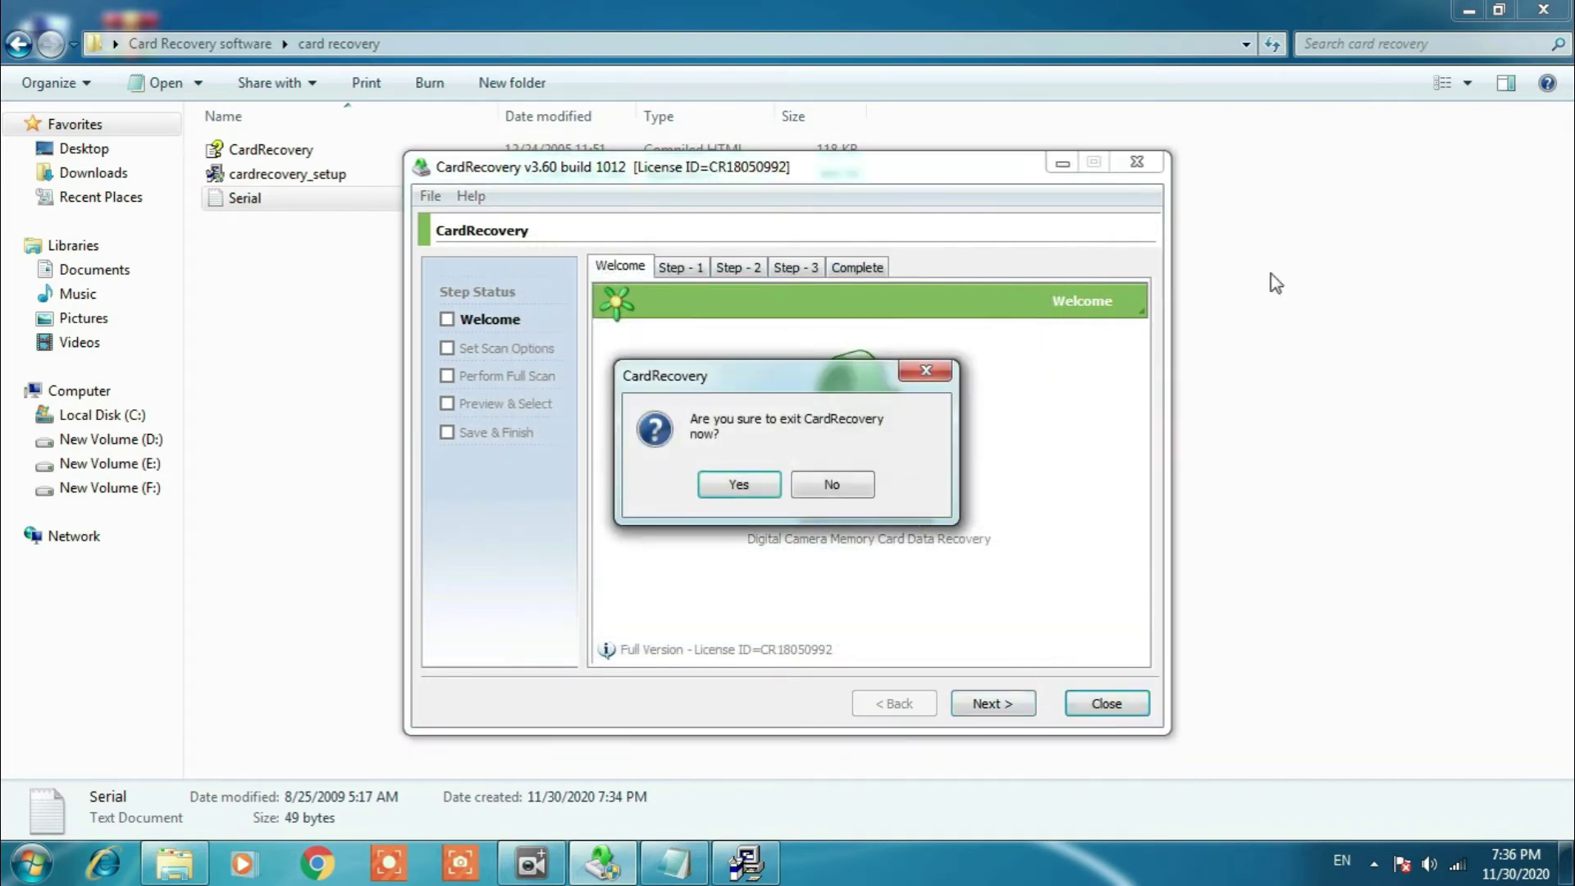
{"action": "left_click", "coordinate": [750, 492]}
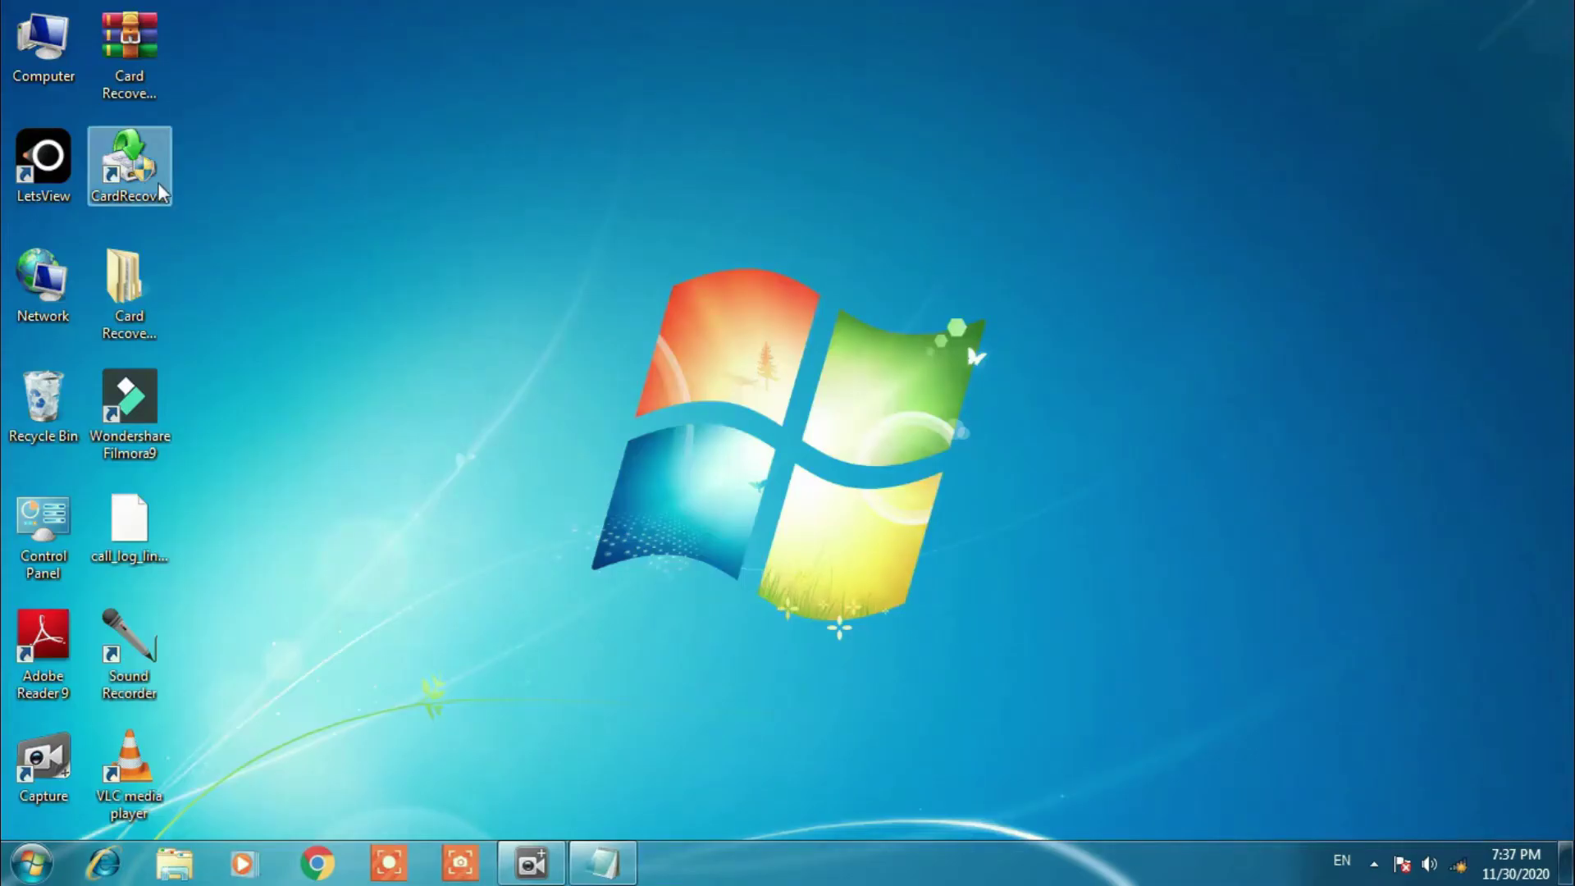
Step: Reopen CardRecovery from its desktop shortcut and proceed to the scan options
{"action": "double_click", "coordinate": [159, 189]}
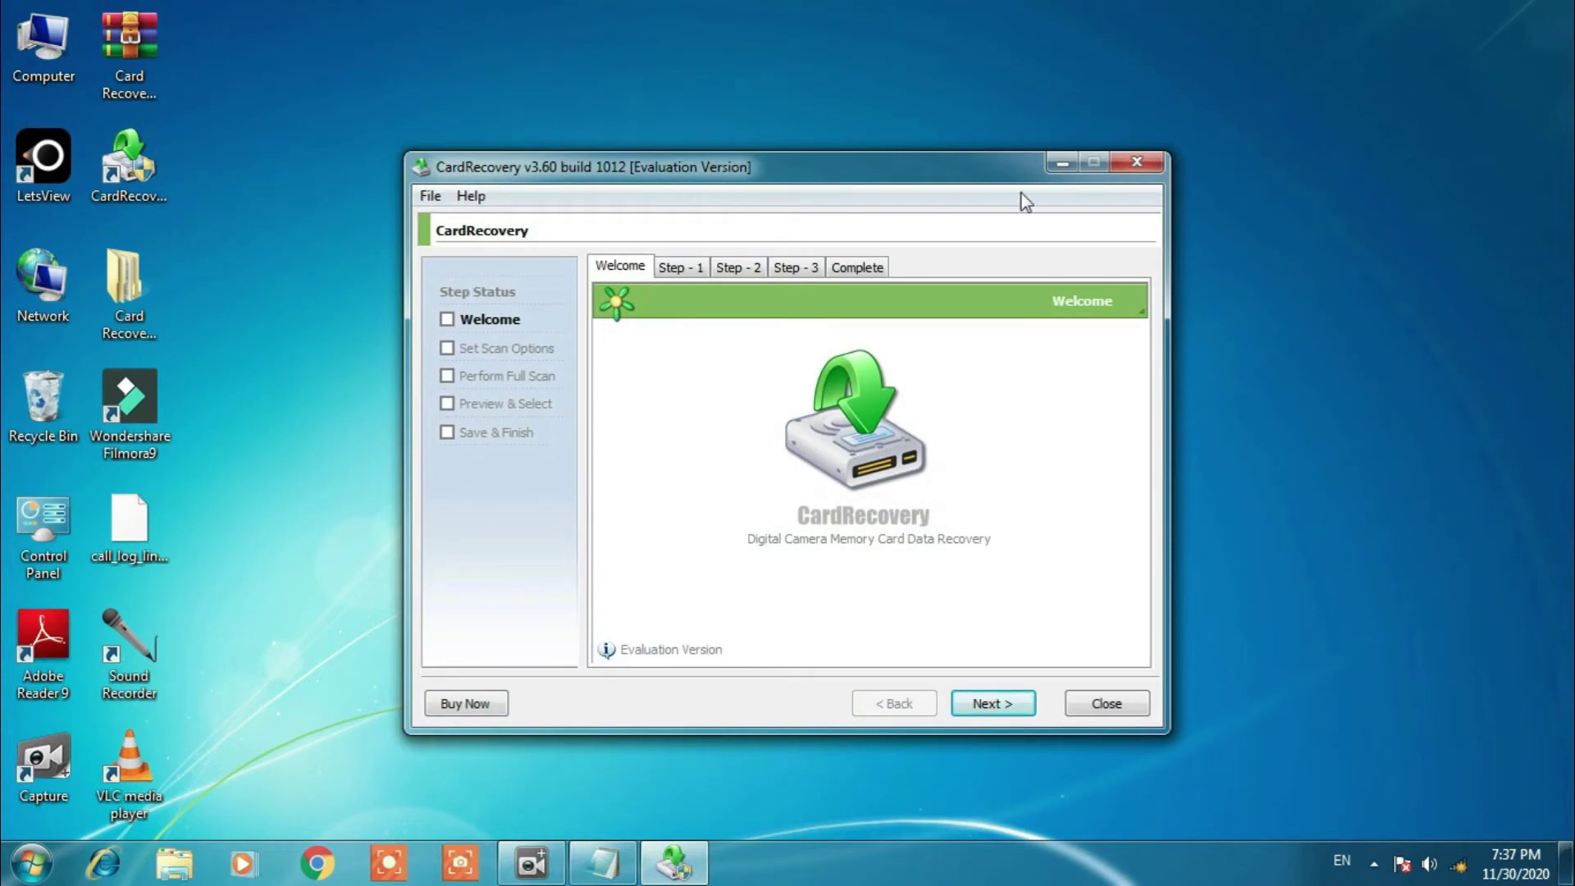
{"action": "left_click", "coordinate": [1136, 164]}
{"action": "left_click", "coordinate": [993, 703]}
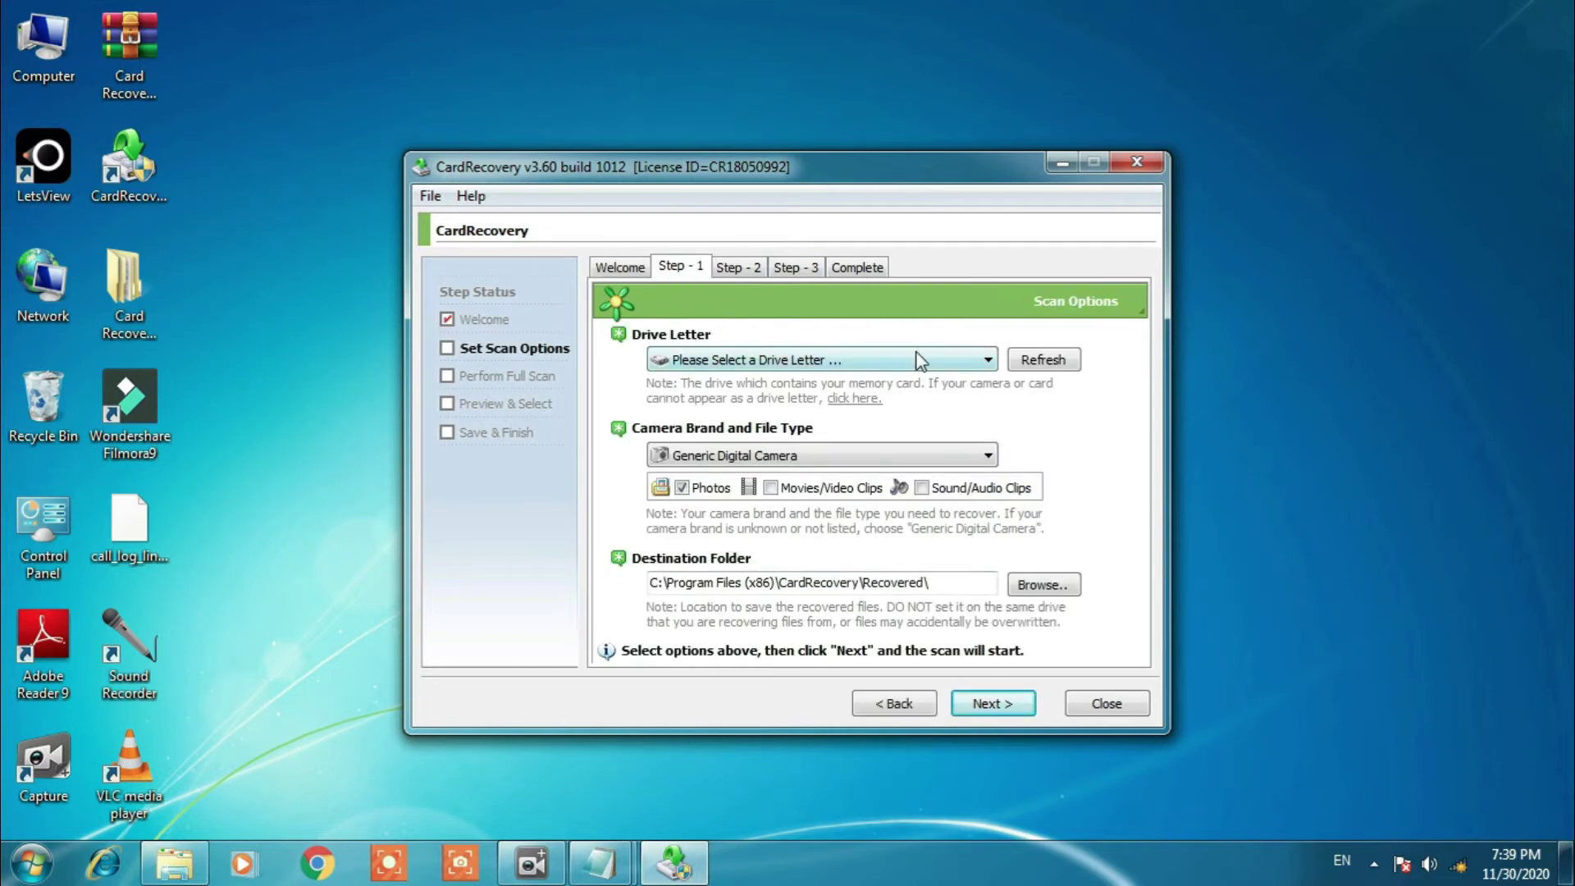
Step: Review the available drive letters and camera brands, and choose Generic Digital Camera as the camera brand
{"action": "left_click", "coordinate": [824, 360]}
{"action": "left_click", "coordinate": [824, 361]}
{"action": "left_click", "coordinate": [765, 456]}
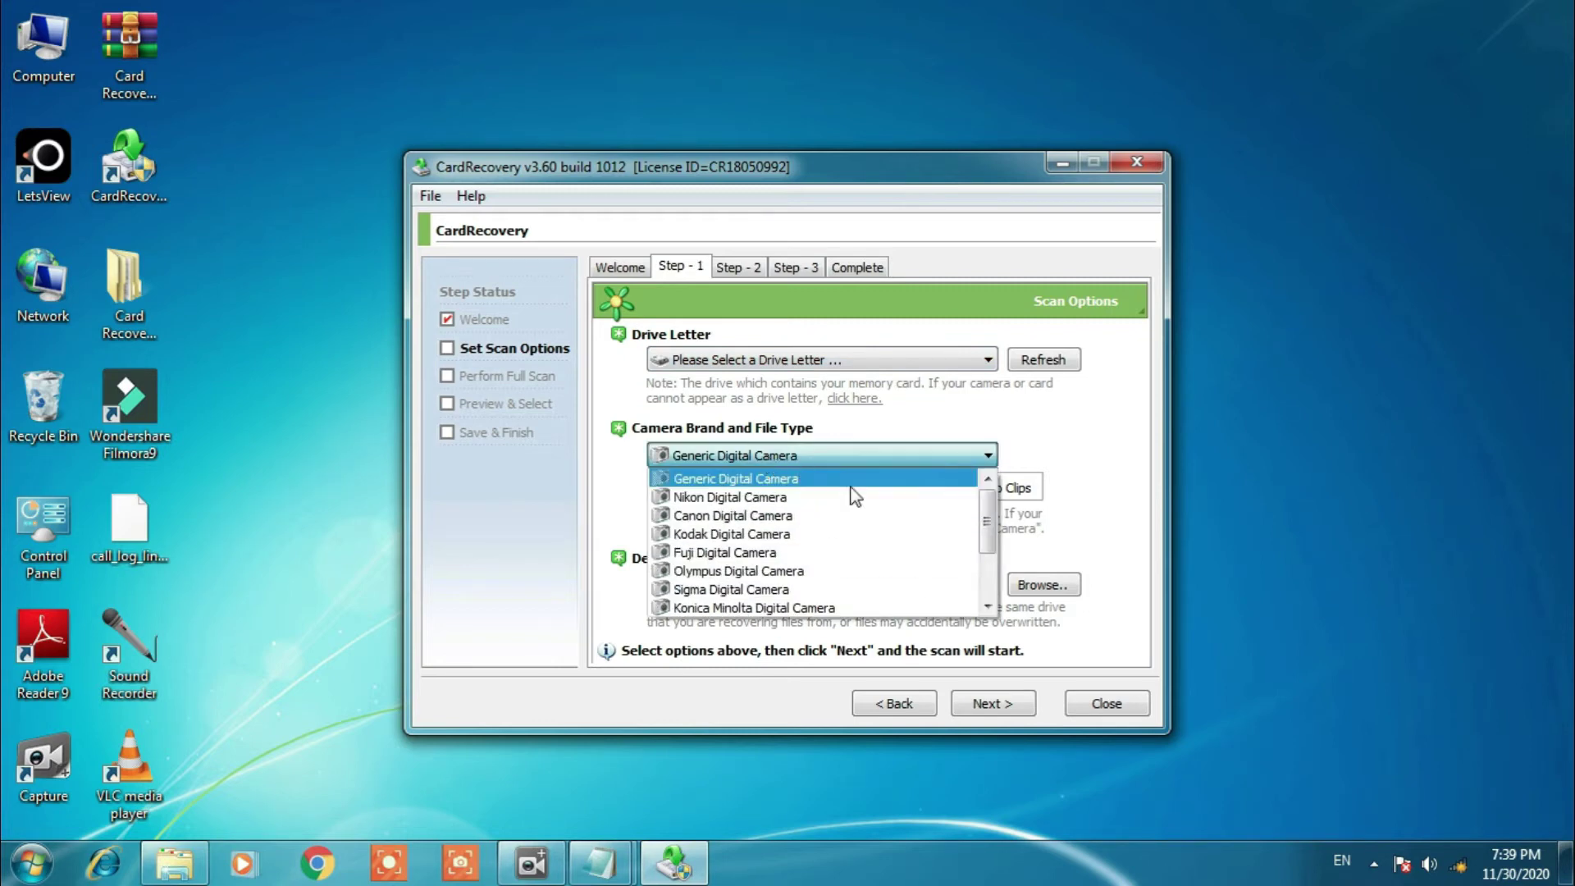
{"action": "left_click", "coordinate": [989, 605]}
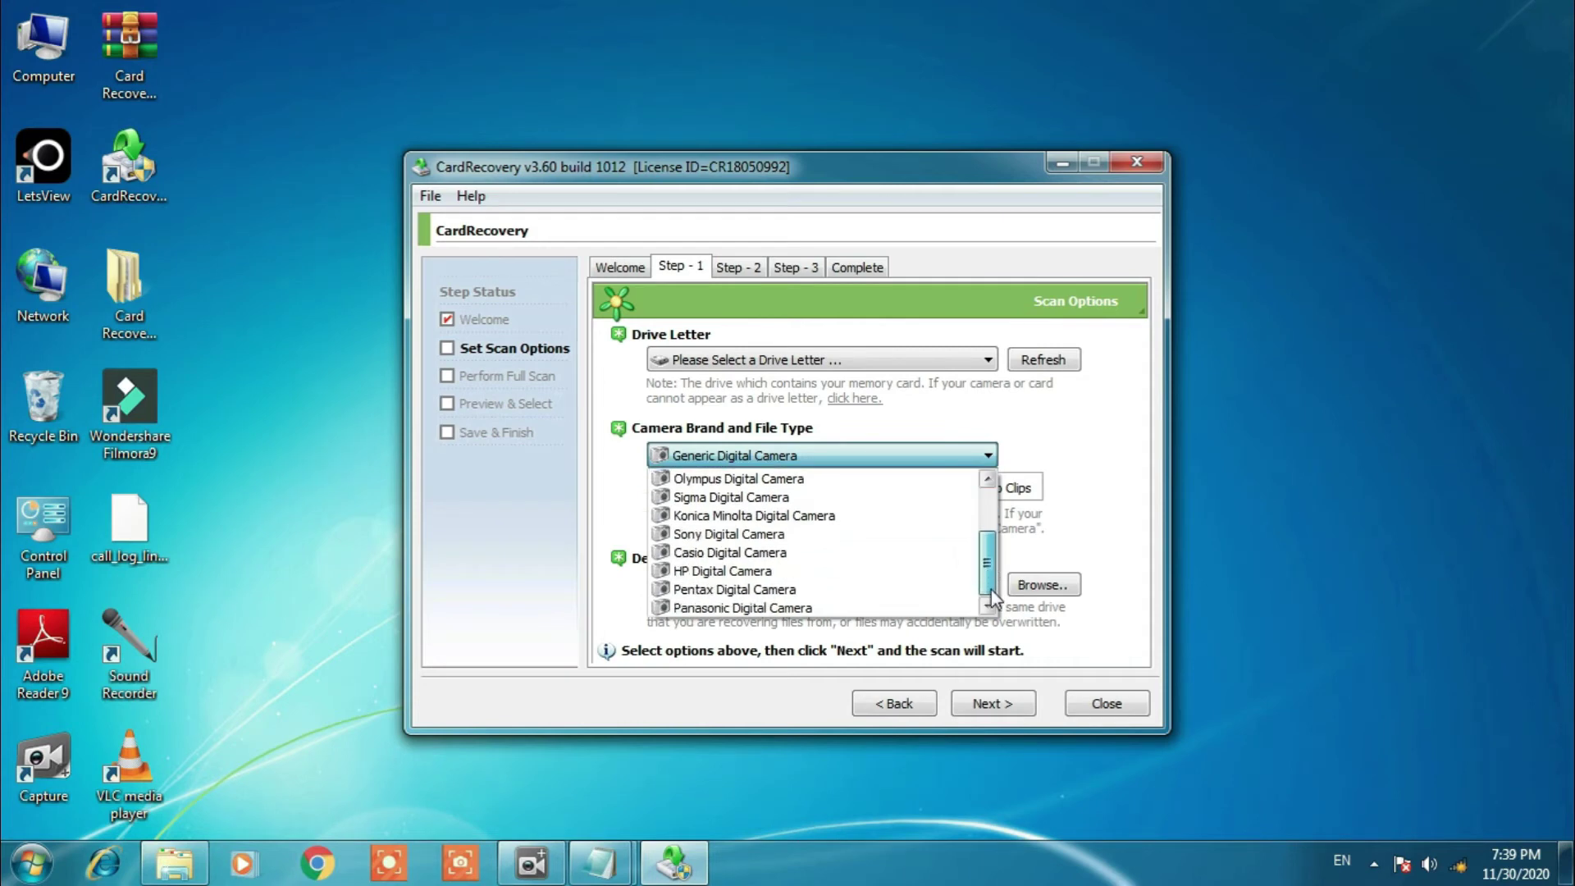
{"action": "left_click_drag", "start_coordinate": [992, 590], "coordinate": [993, 514]}
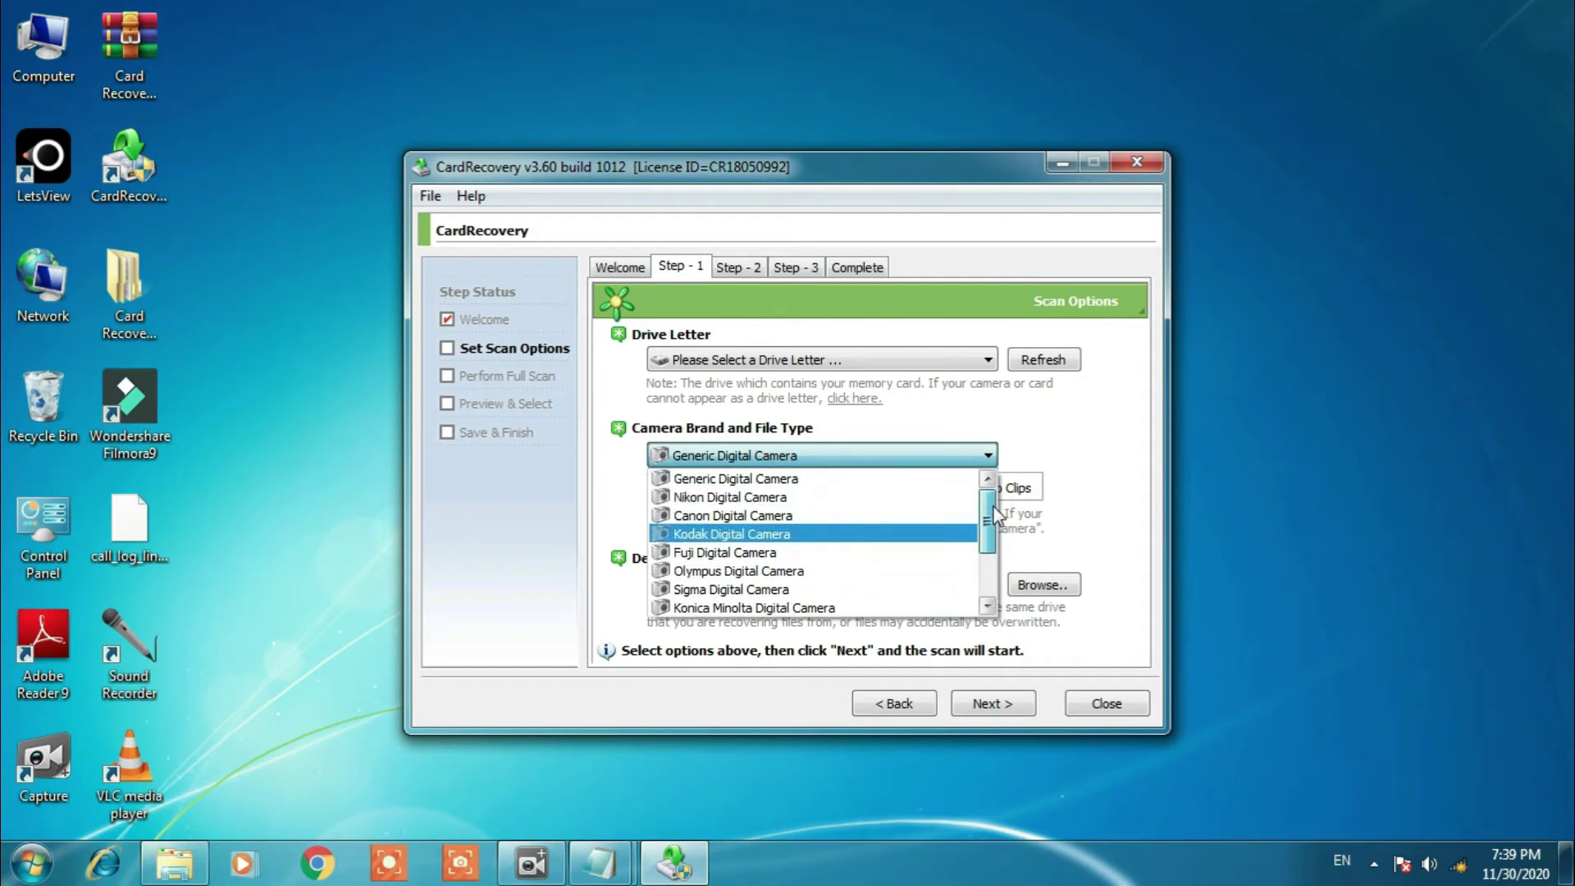
{"action": "left_click", "coordinate": [1070, 443]}
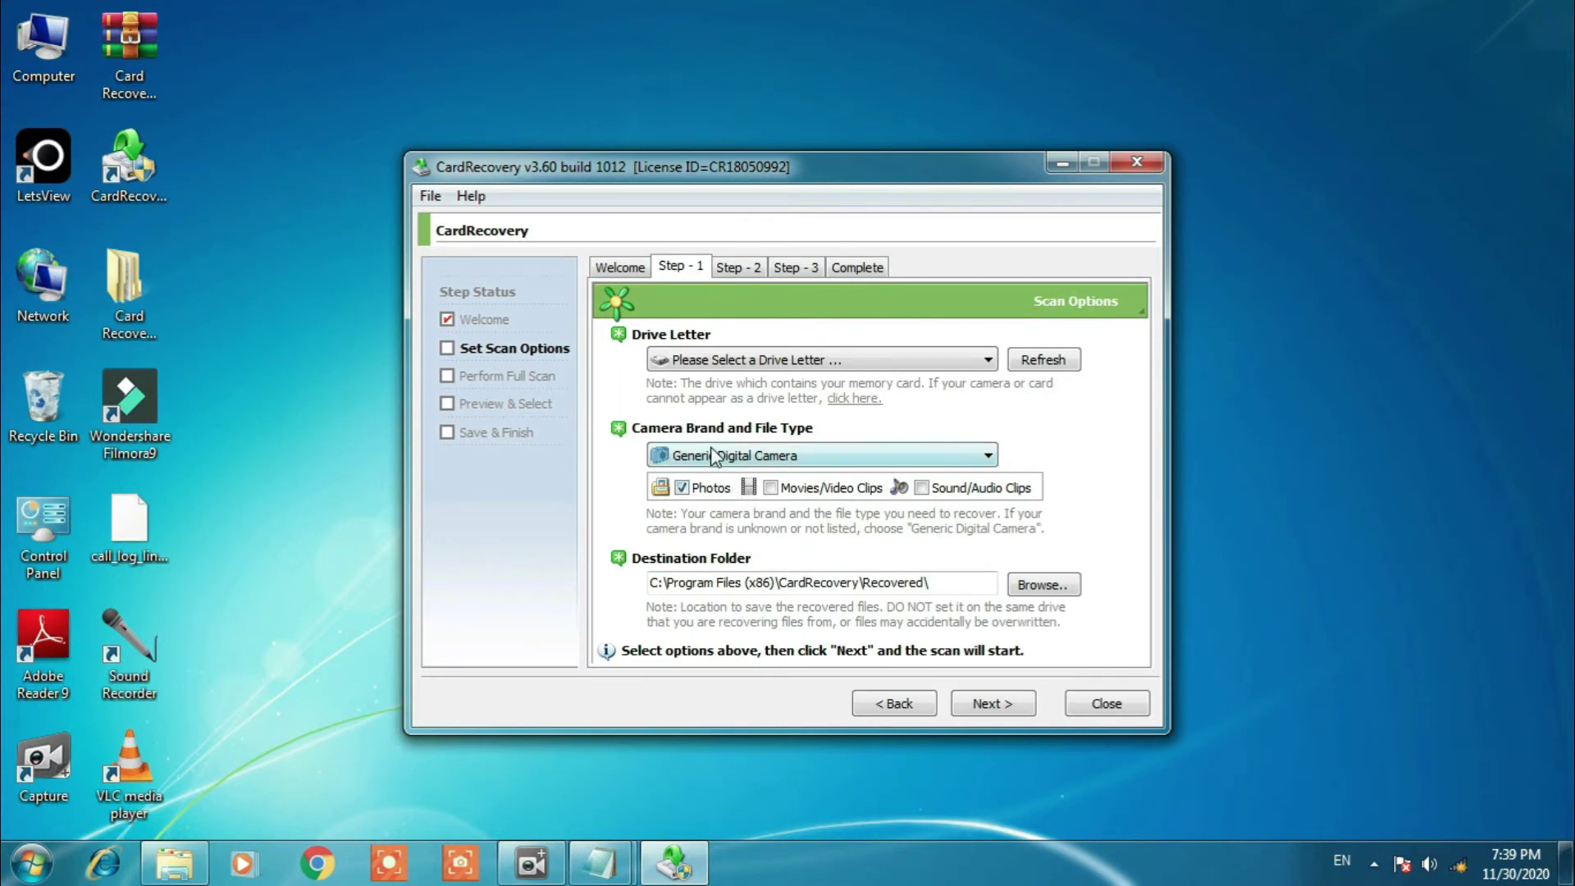
{"action": "left_click", "coordinate": [767, 458]}
{"action": "left_click_drag", "start_coordinate": [992, 574], "coordinate": [1014, 446]}
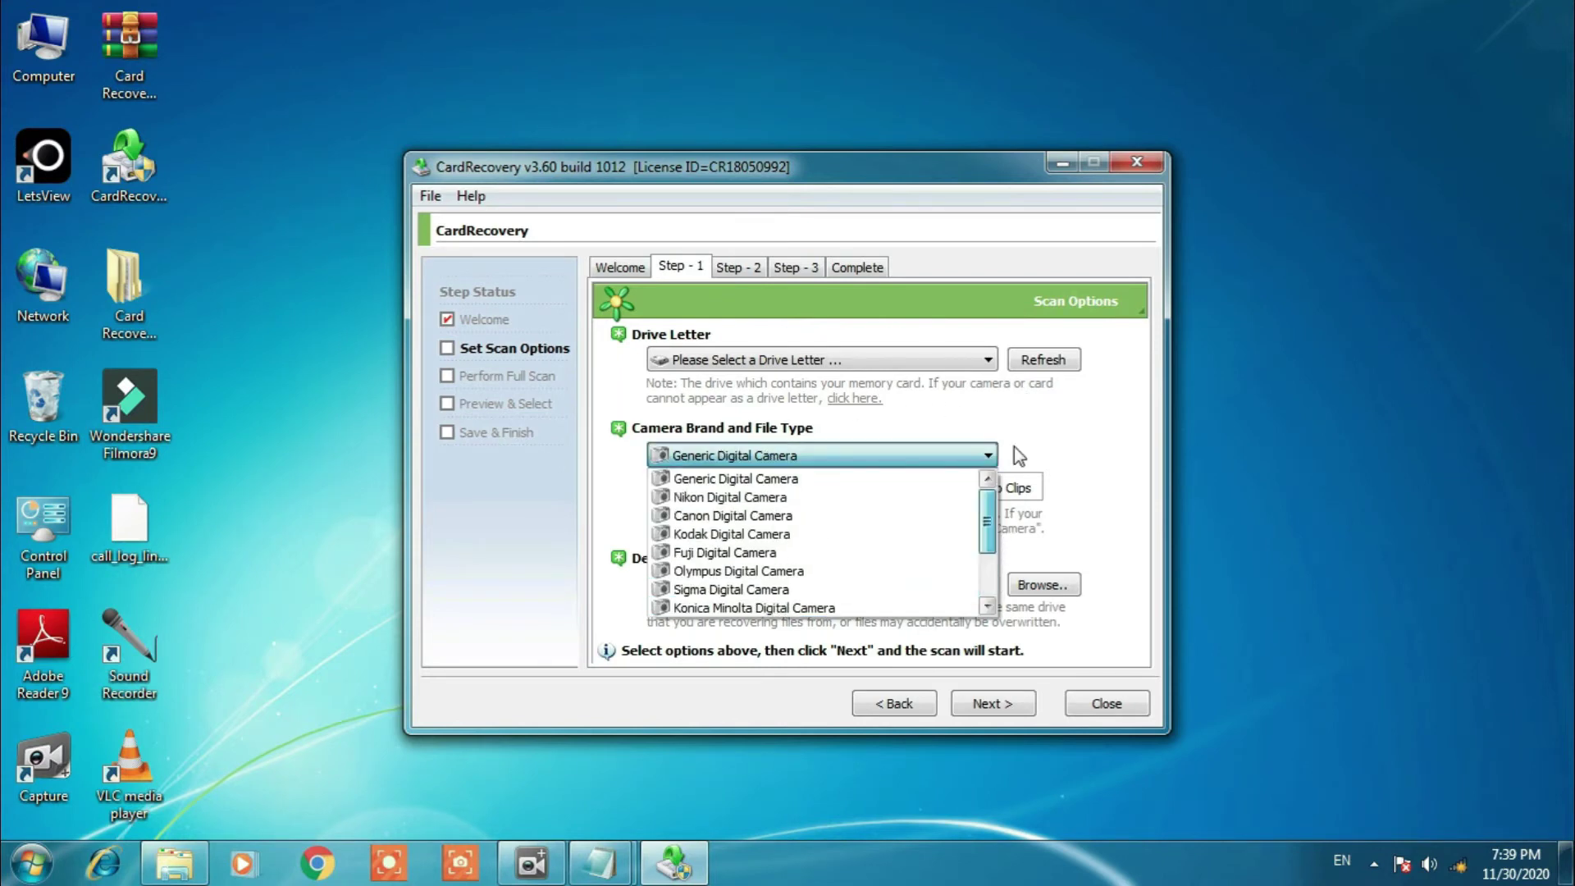
{"action": "left_click", "coordinate": [681, 482]}
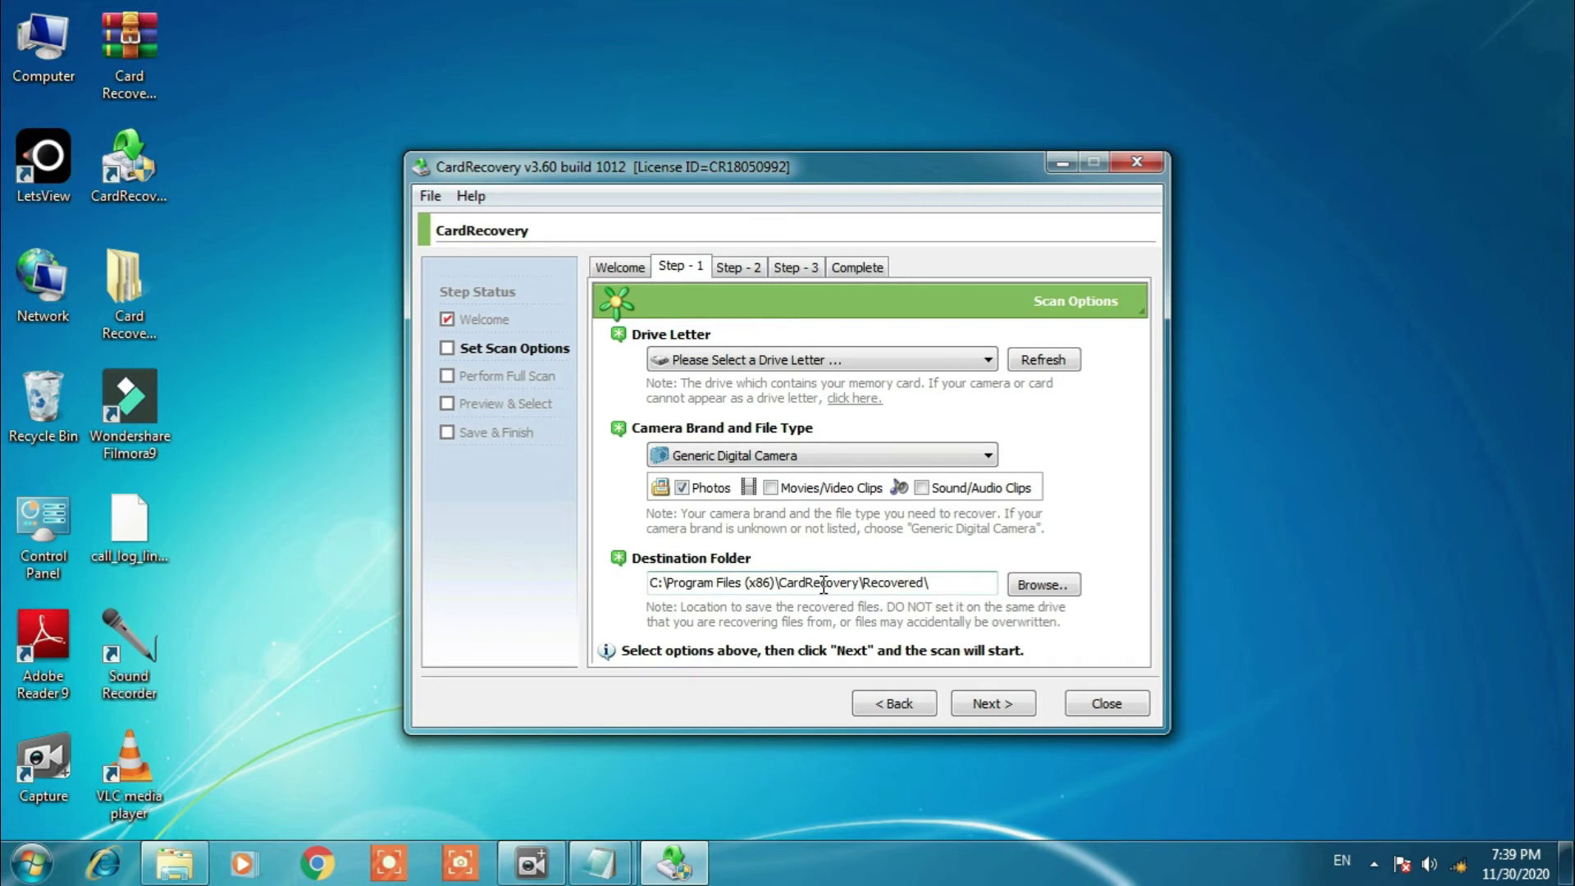
Step: Try to start the scan without selecting a drive letter
{"action": "left_click", "coordinate": [997, 704]}
{"action": "left_click", "coordinate": [786, 484]}
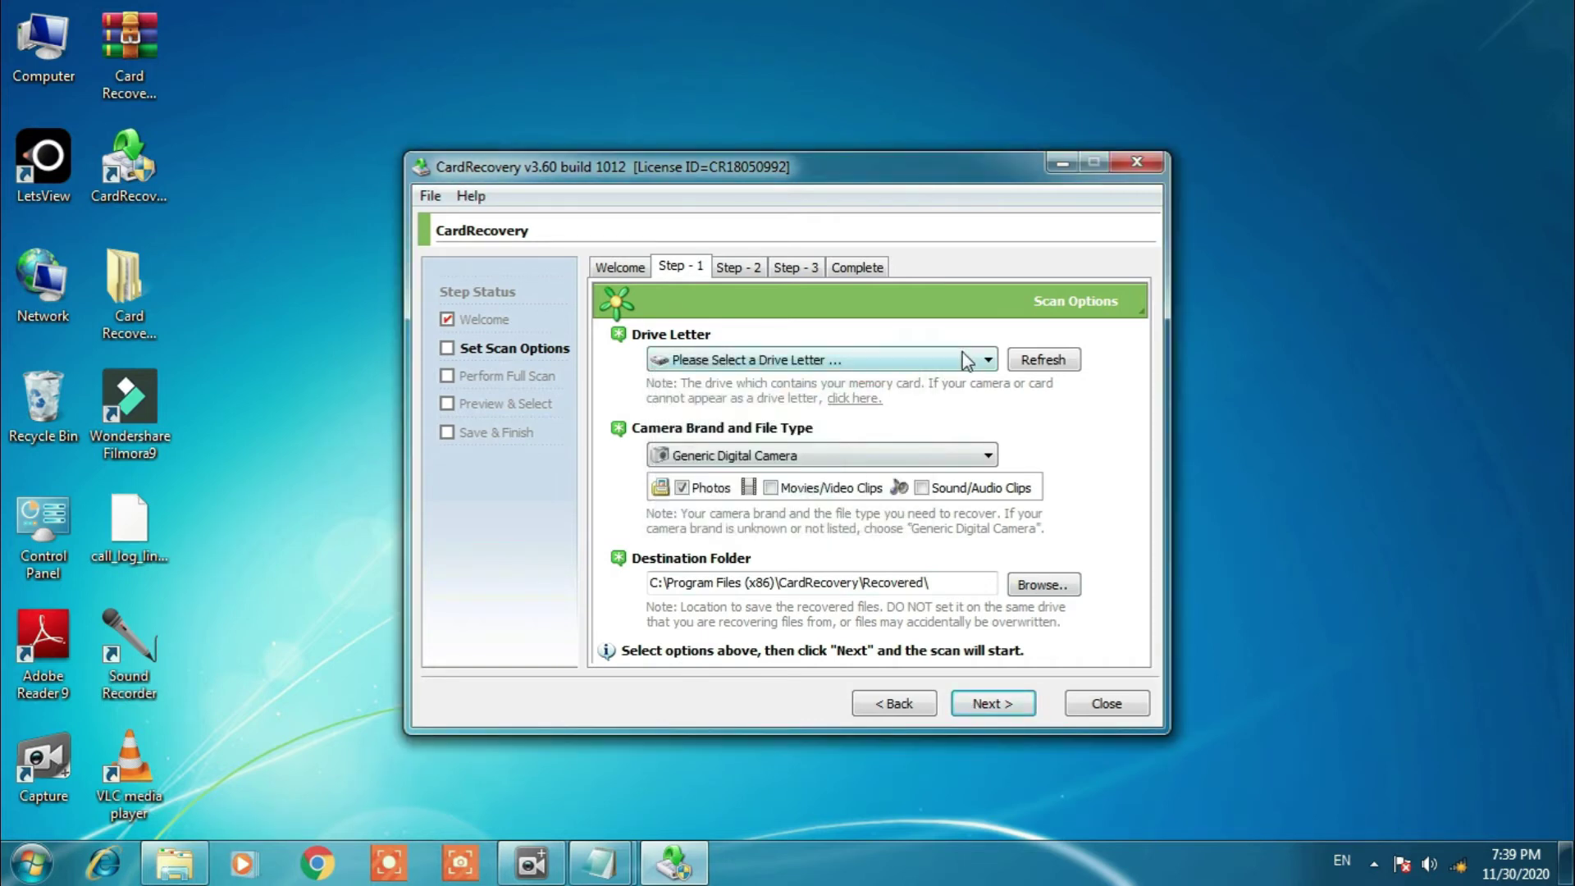
Step: Look through the available drive letters and choose one of the fixed drives as the drive to scan
{"action": "left_click", "coordinate": [869, 360]}
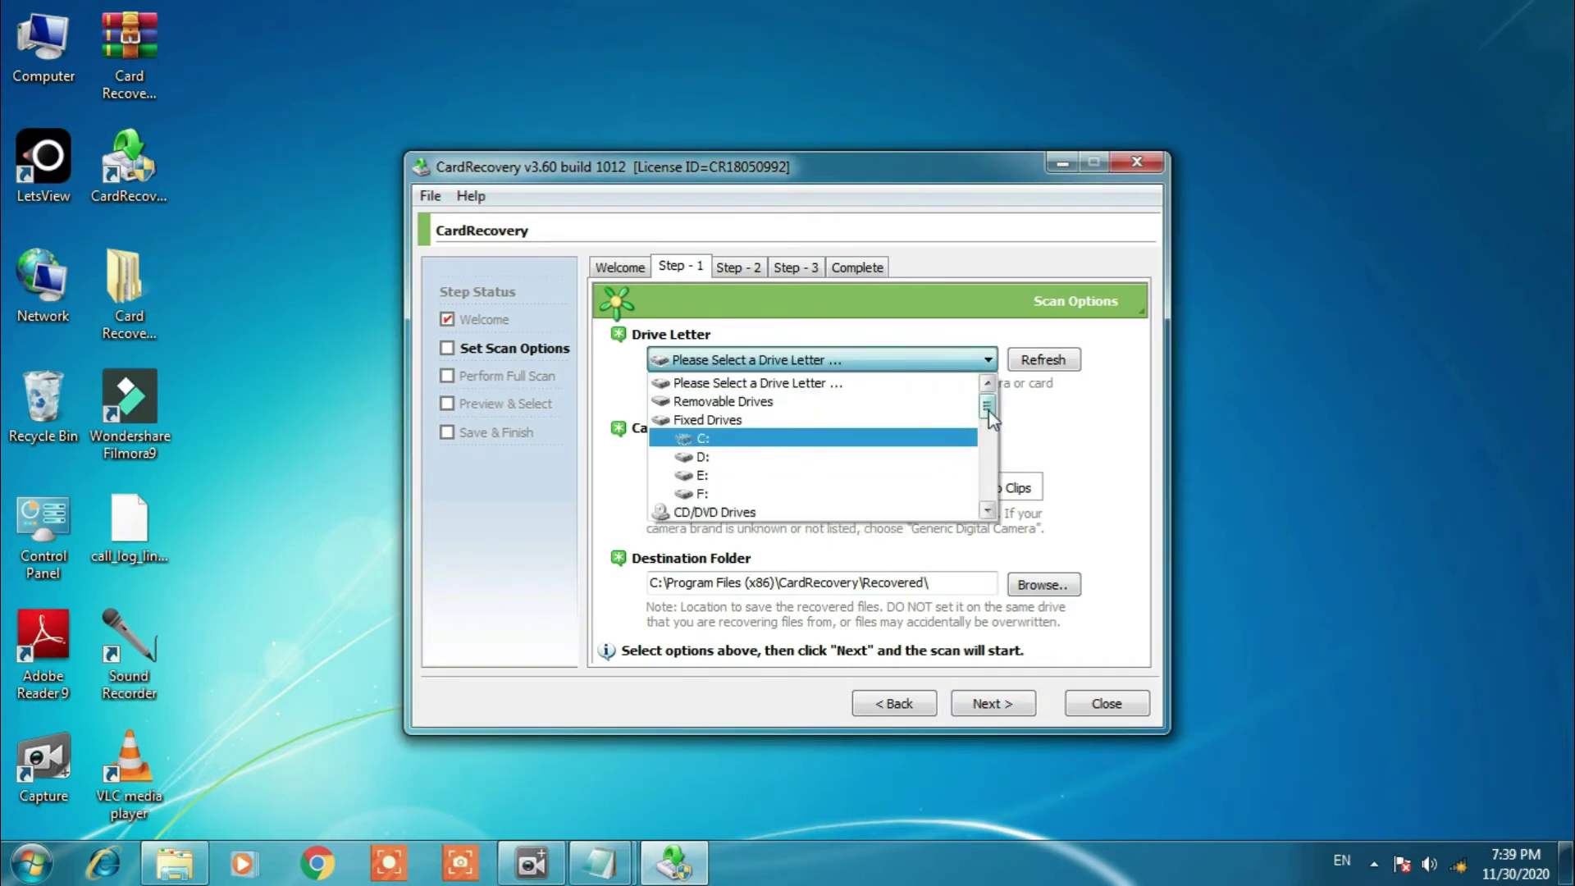
{"action": "mouse_move", "coordinate": [987, 410]}
{"action": "left_mouse_down"}
{"action": "mouse_move", "coordinate": [992, 436]}
{"action": "mouse_move", "coordinate": [992, 402]}
{"action": "left_mouse_up"}
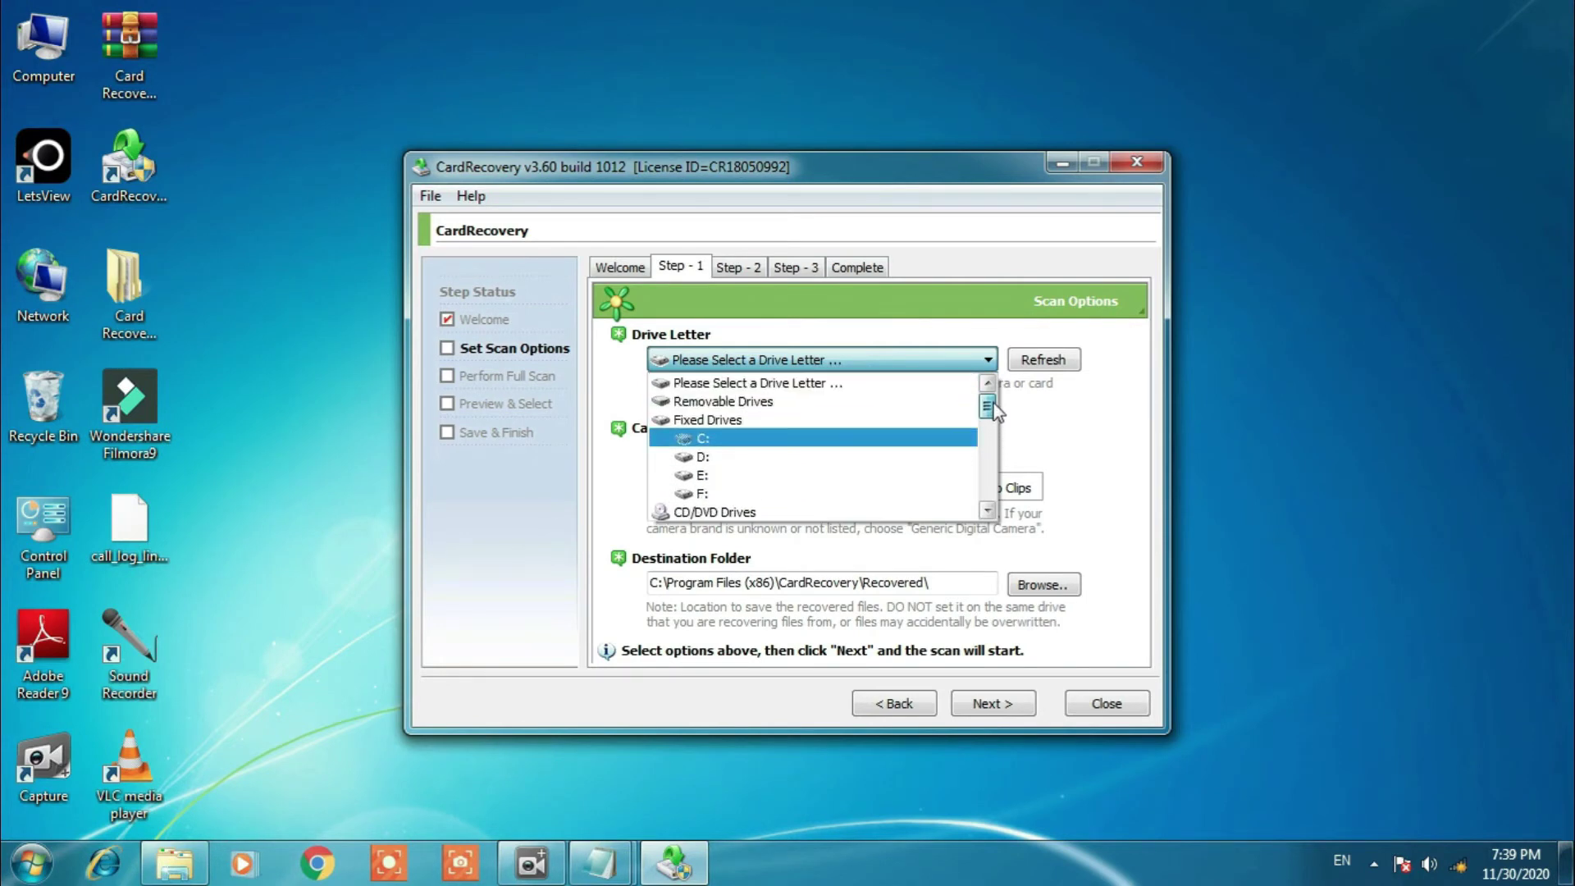
{"action": "left_click", "coordinate": [727, 466]}
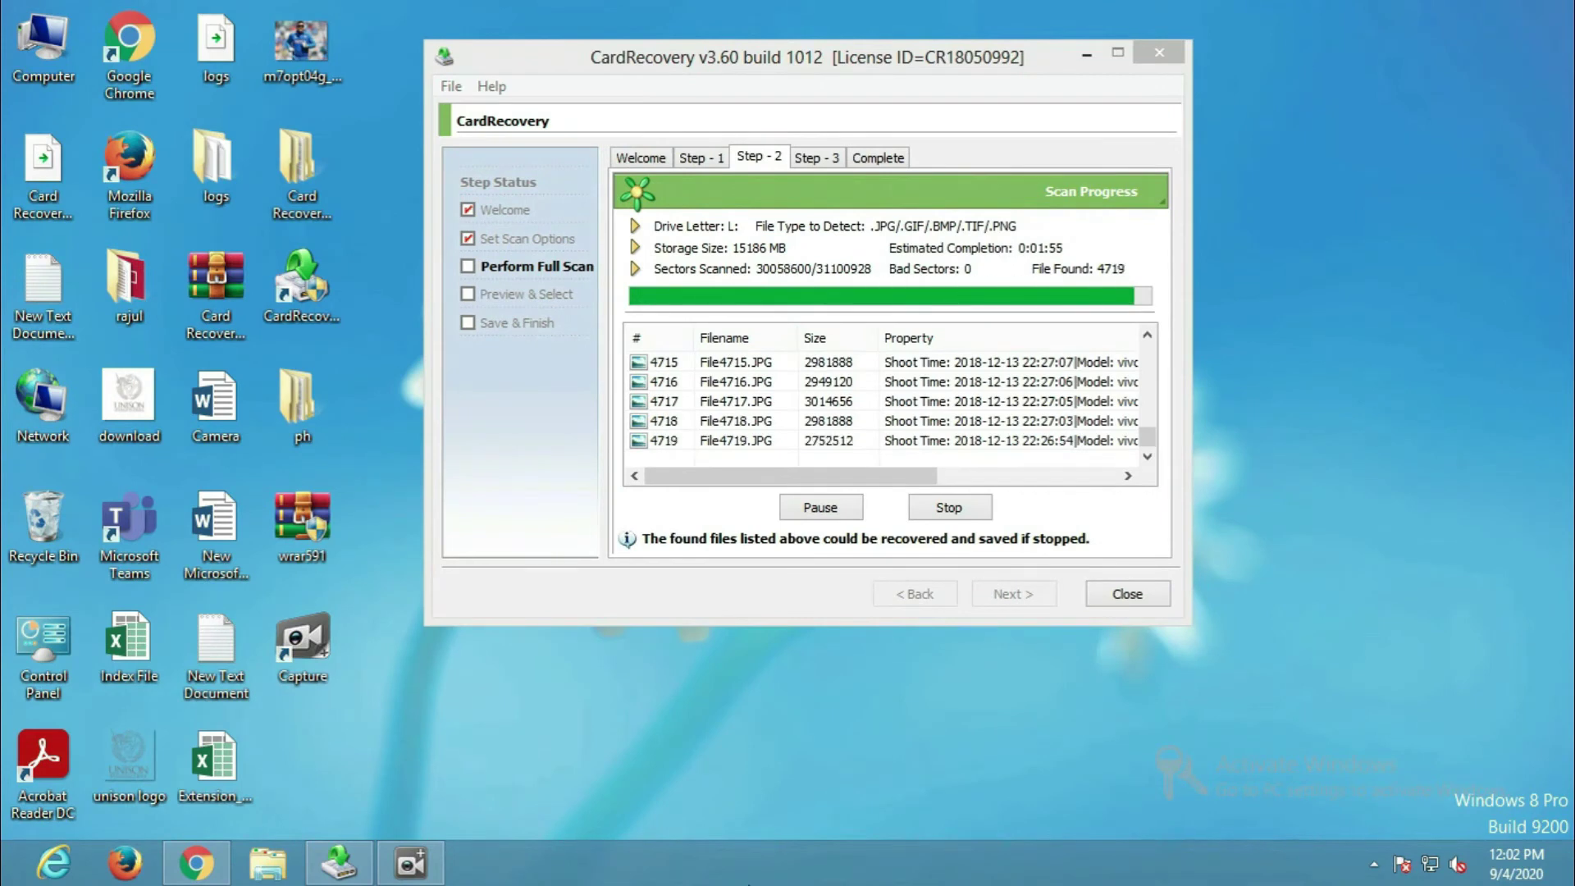
Step: Examine the properties of the found files during the scan and acknowledge the scan completion notice
{"action": "left_click_drag", "start_coordinate": [817, 486], "coordinate": [1096, 95]}
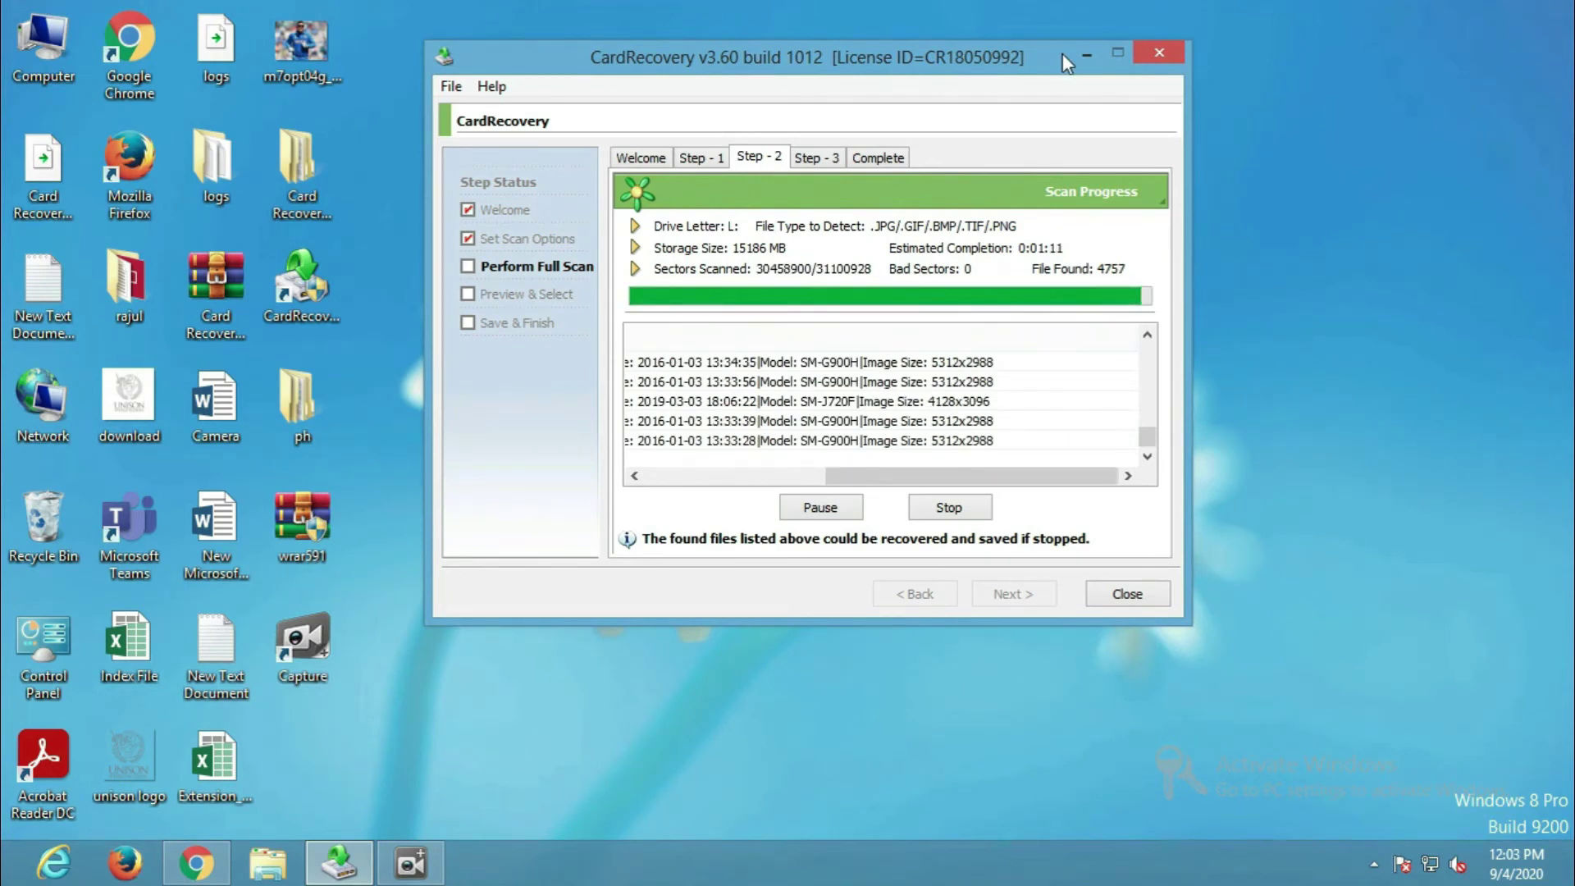
{"action": "left_click", "coordinate": [742, 476]}
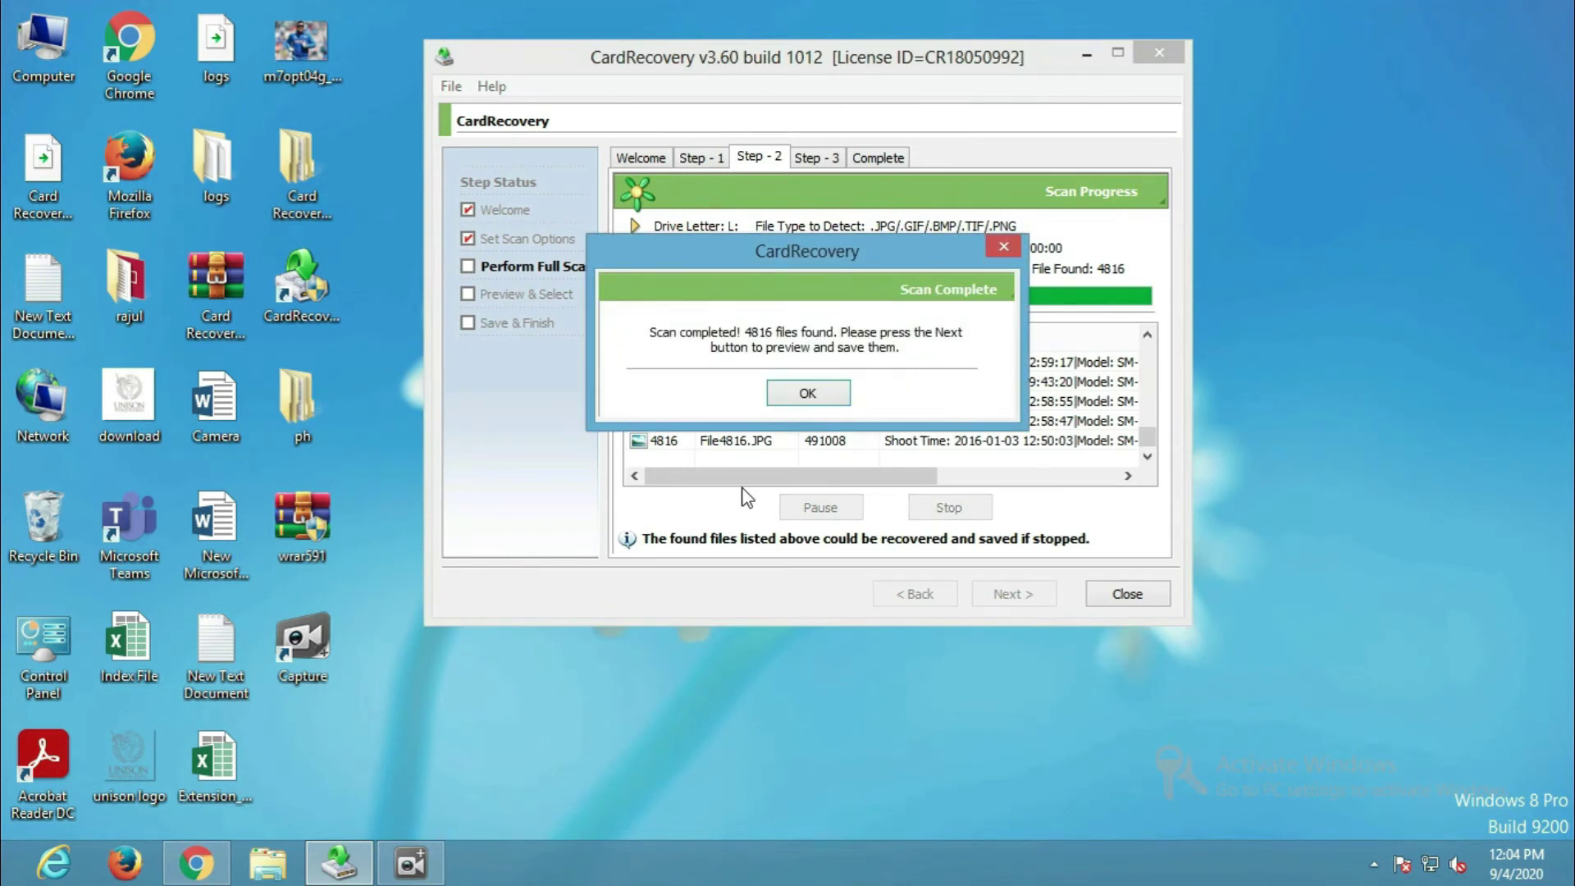
{"action": "left_click", "coordinate": [823, 397]}
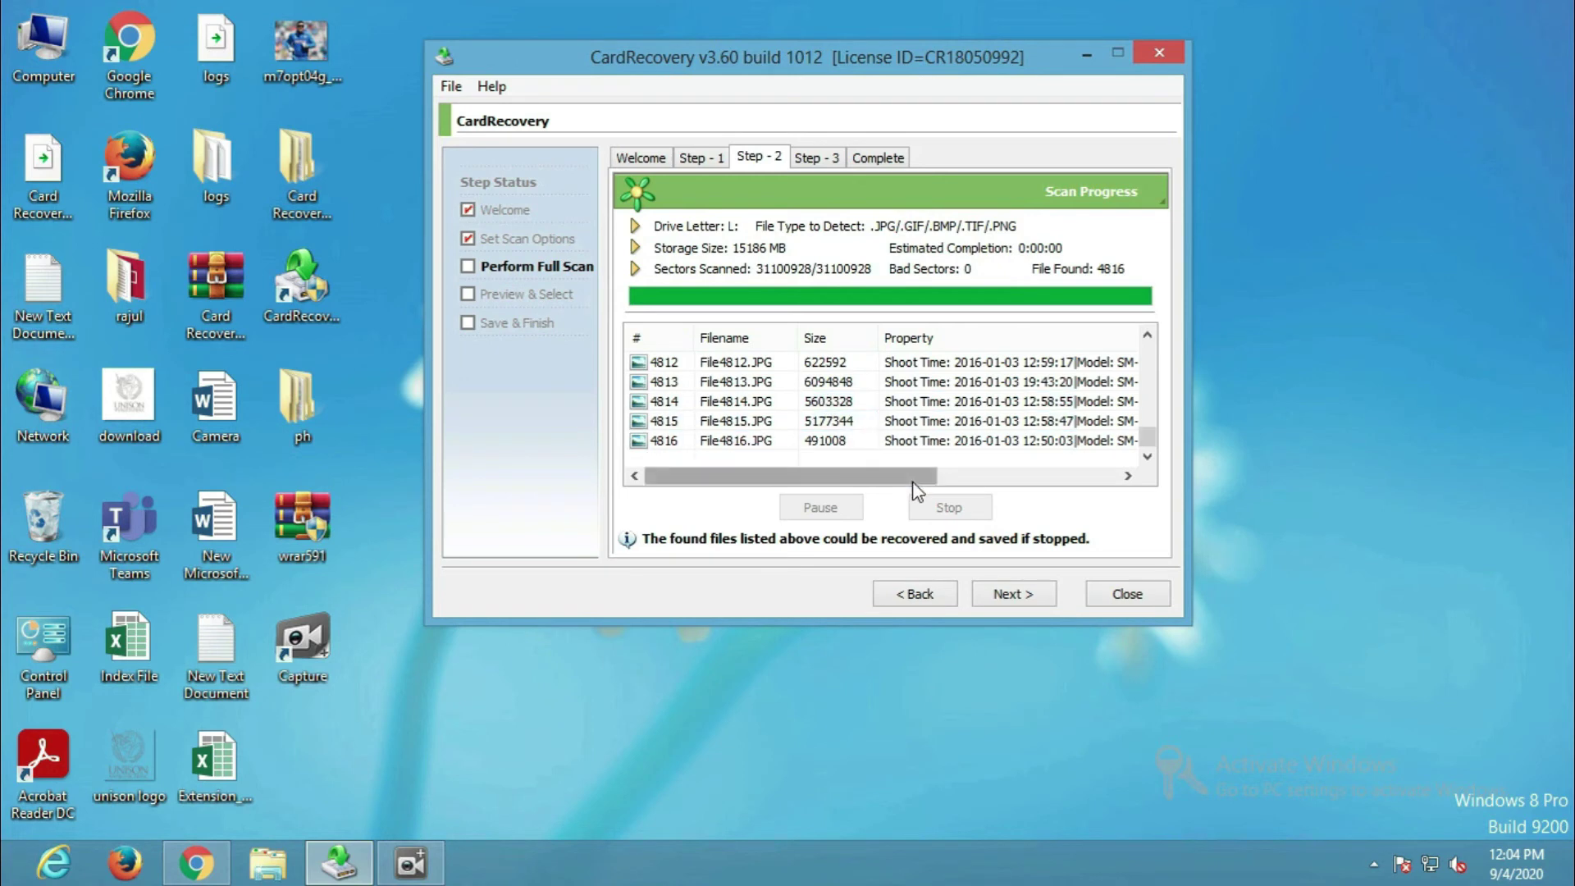
Step: Proceed from the scan results to the results preview and show thumbnails of File0001.JPG to File0006.JPG
{"action": "mouse_move", "coordinate": [1152, 445]}
{"action": "left_mouse_down"}
{"action": "mouse_move", "coordinate": [1158, 368]}
{"action": "mouse_move", "coordinate": [1158, 464]}
{"action": "left_mouse_up"}
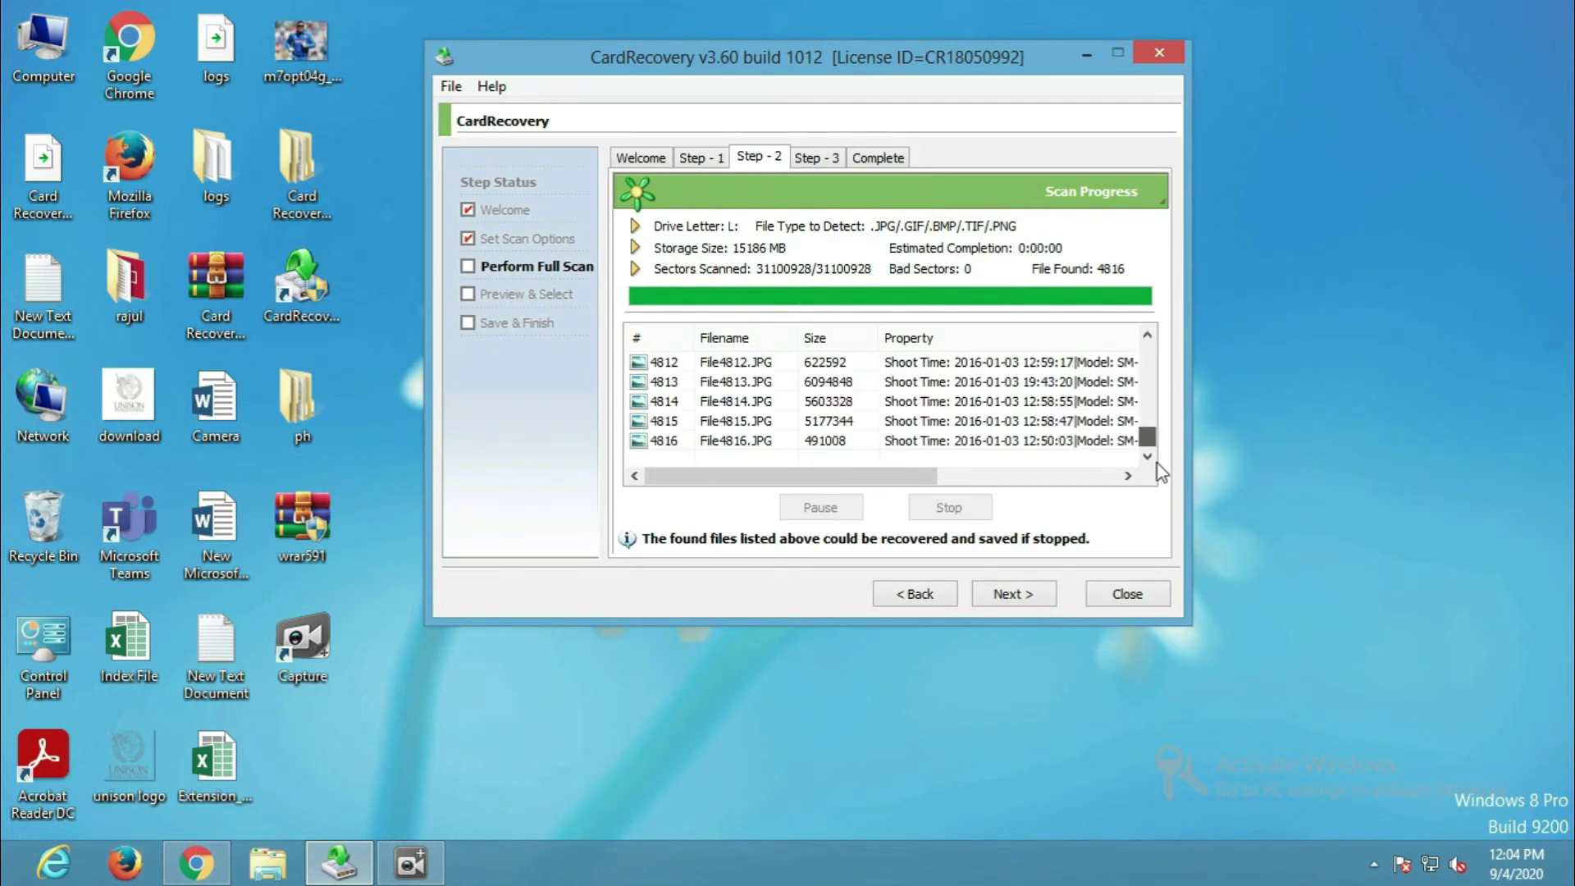
{"action": "left_click", "coordinate": [1017, 599]}
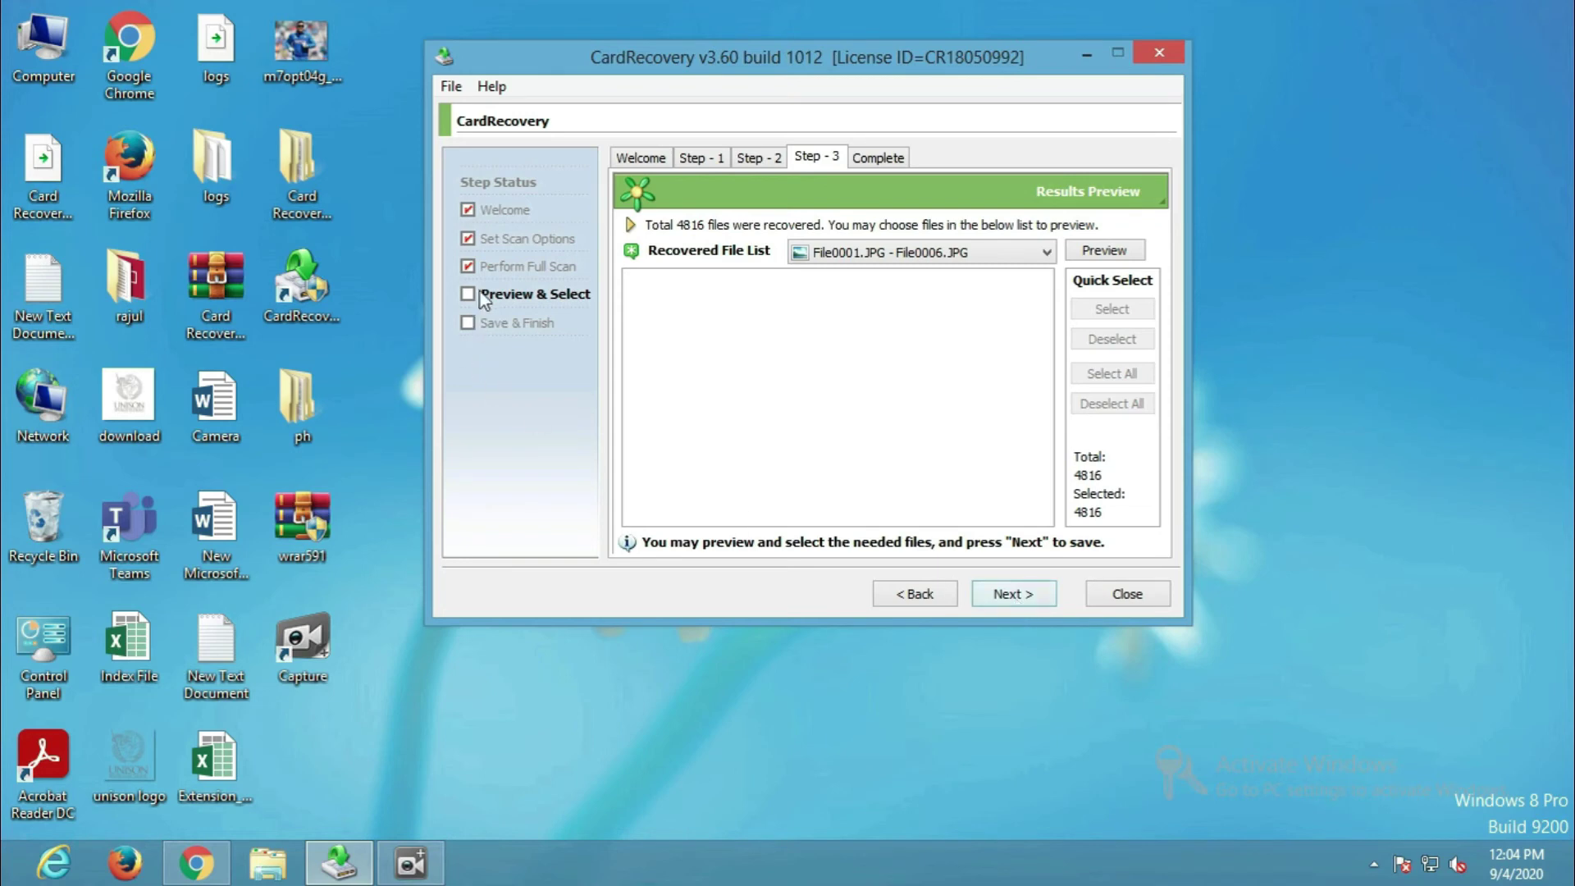
{"action": "left_click", "coordinate": [1097, 250]}
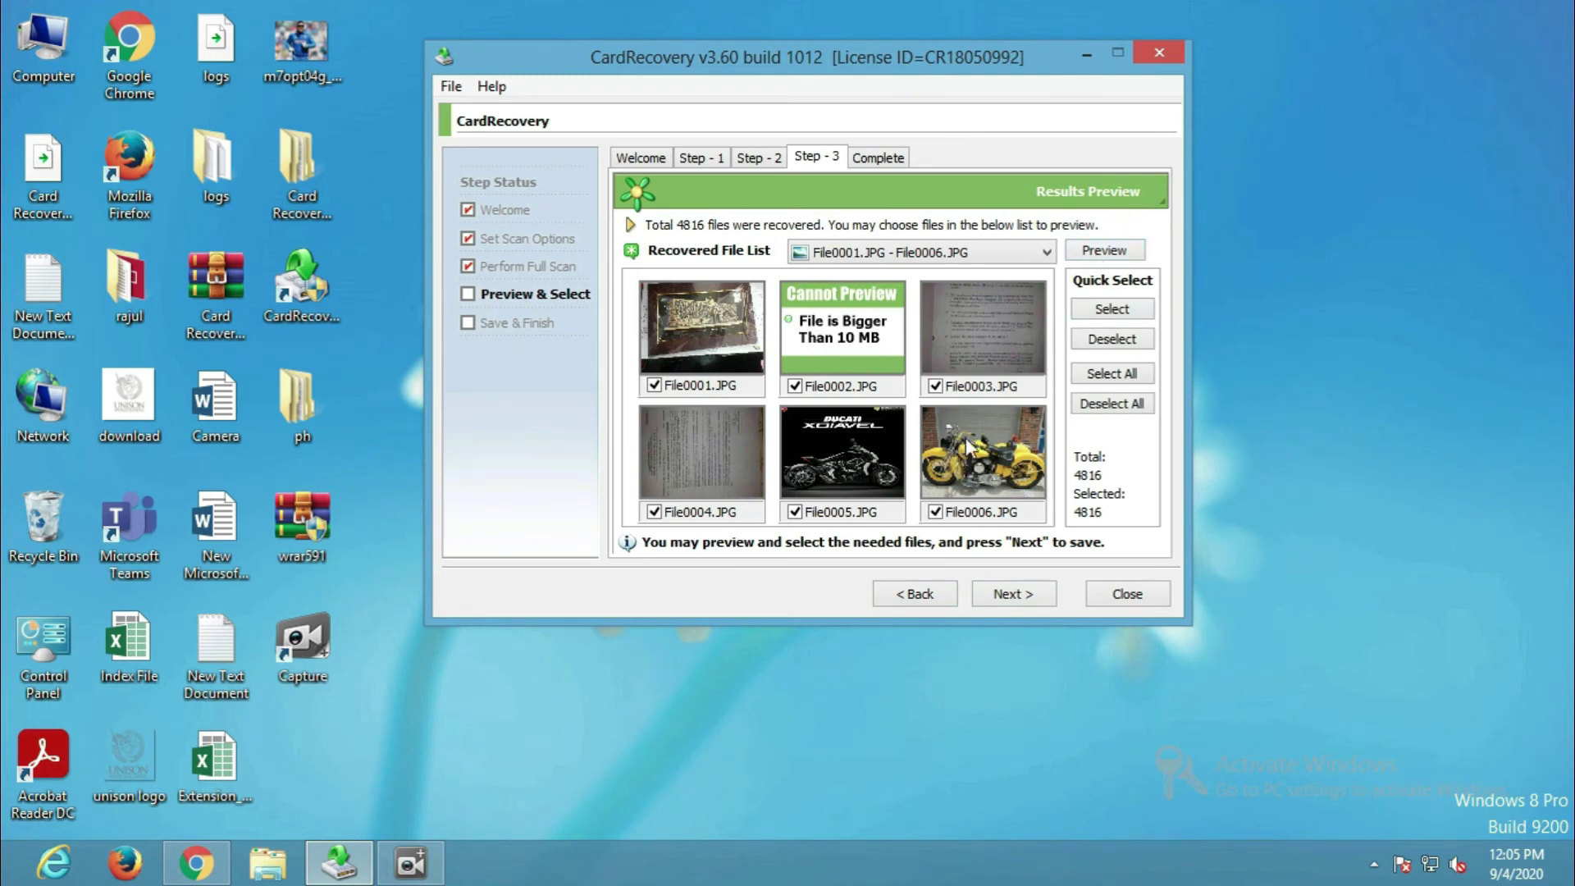
Step: Check the batches in the recovered file list, keep the whole selection and proceed to save the files
{"action": "left_click", "coordinate": [1016, 248]}
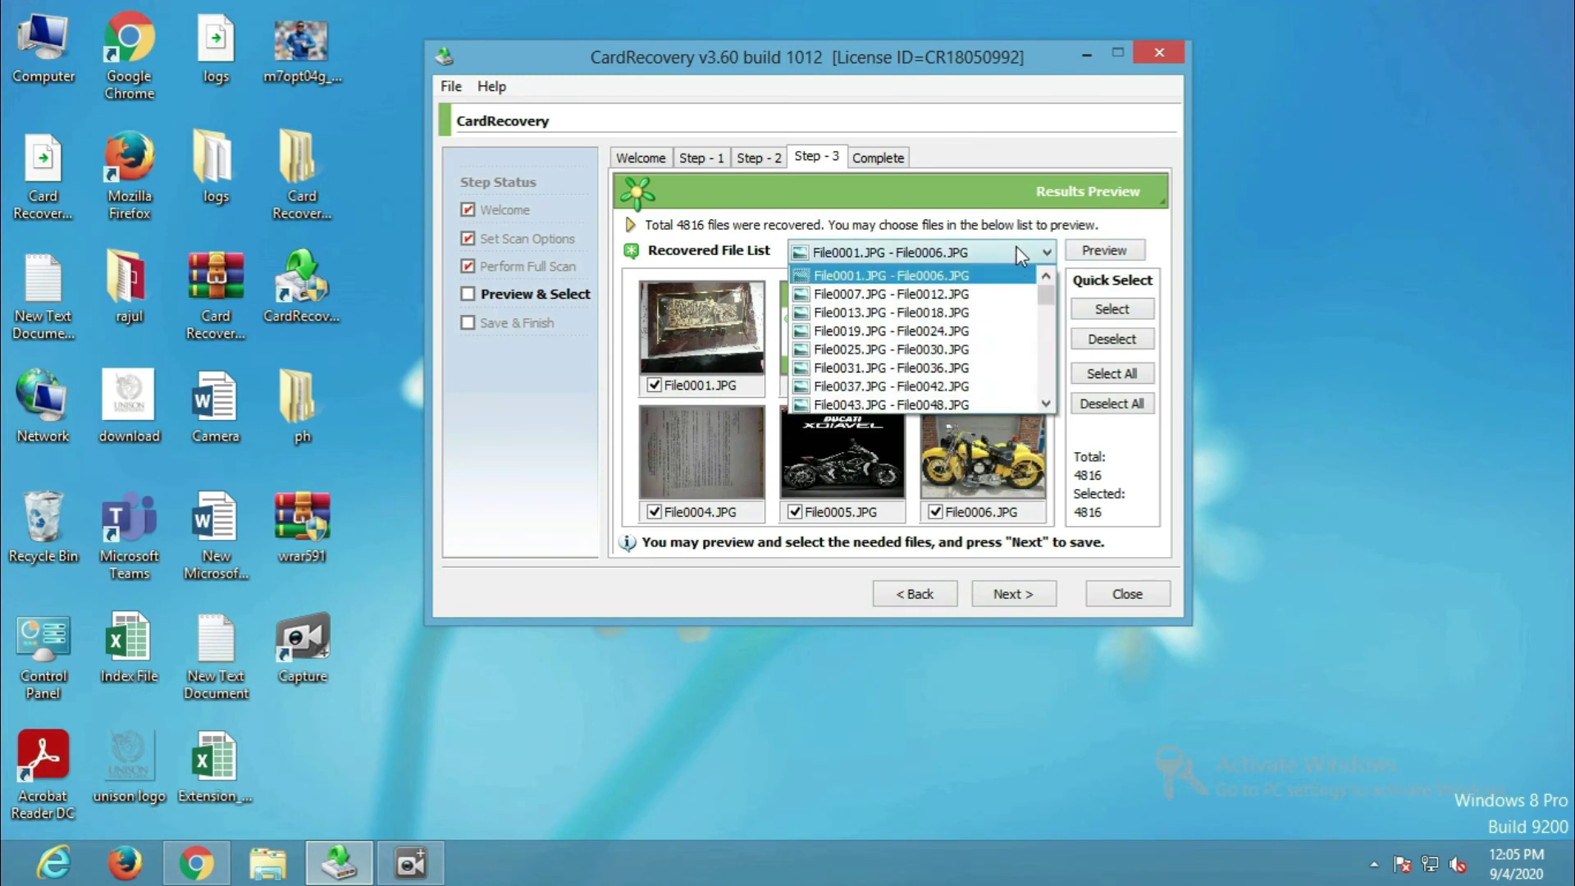
{"action": "left_click", "coordinate": [1016, 247]}
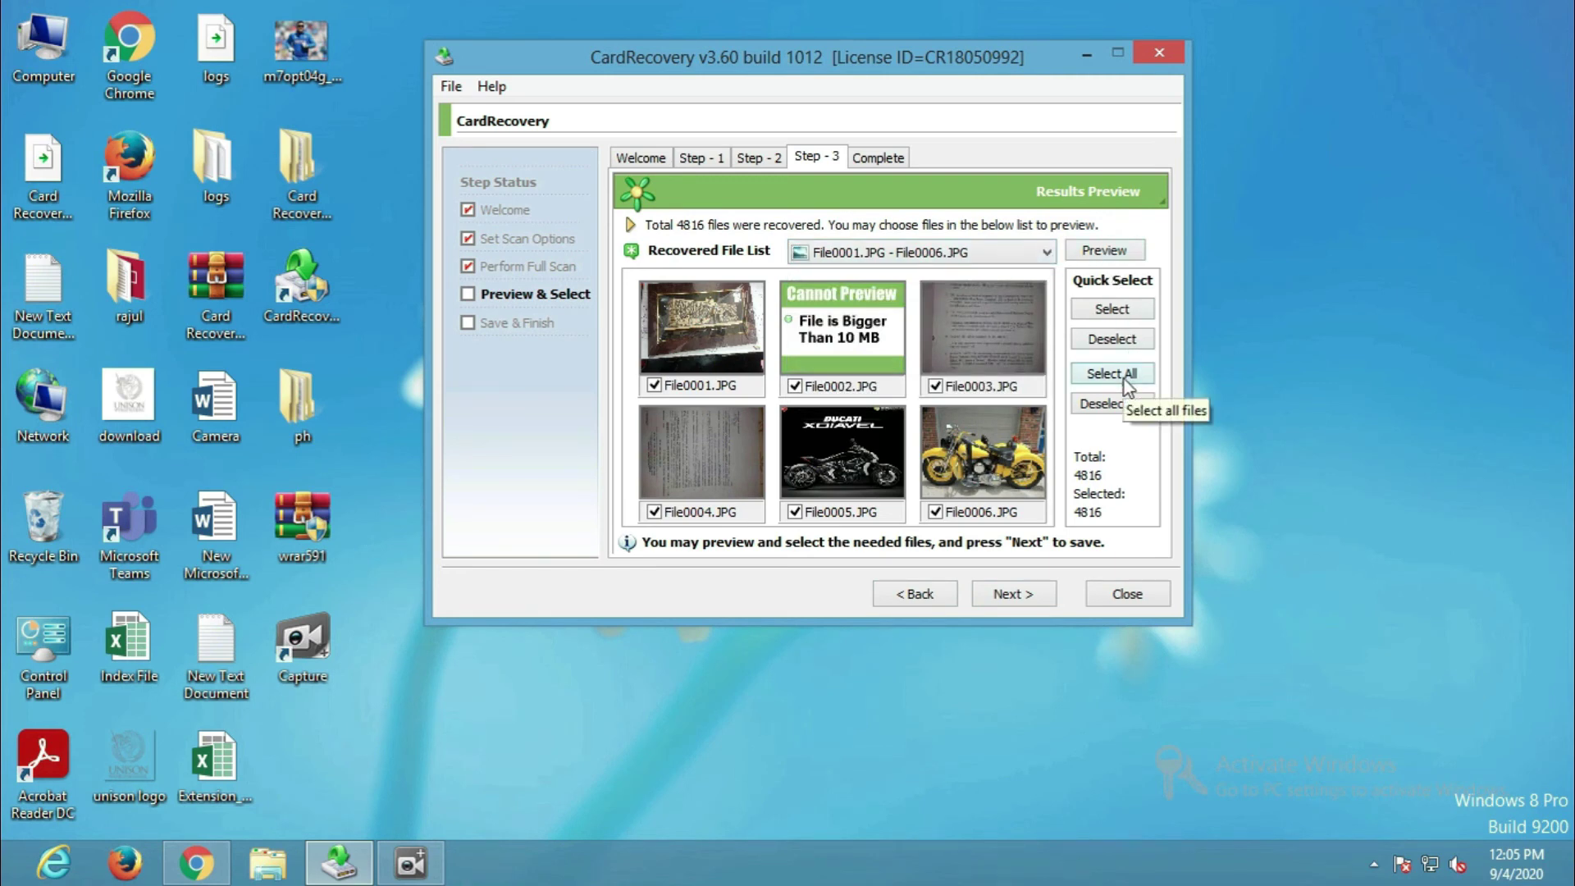
{"action": "left_click", "coordinate": [1013, 594]}
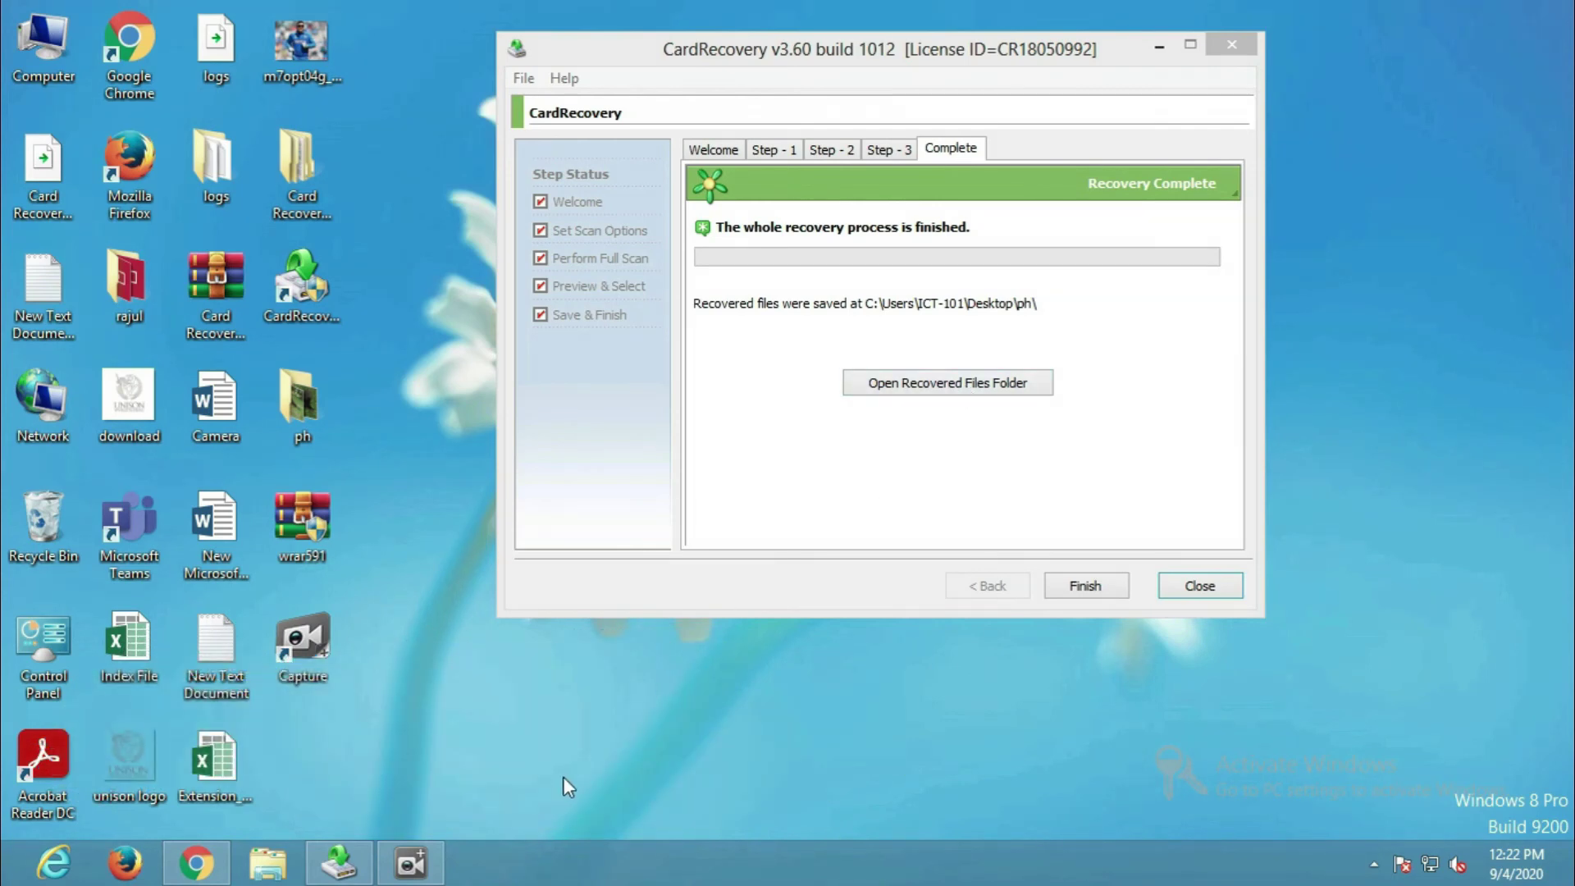
Step: Finish the recovery process and close CardRecovery
{"action": "left_click", "coordinate": [410, 861]}
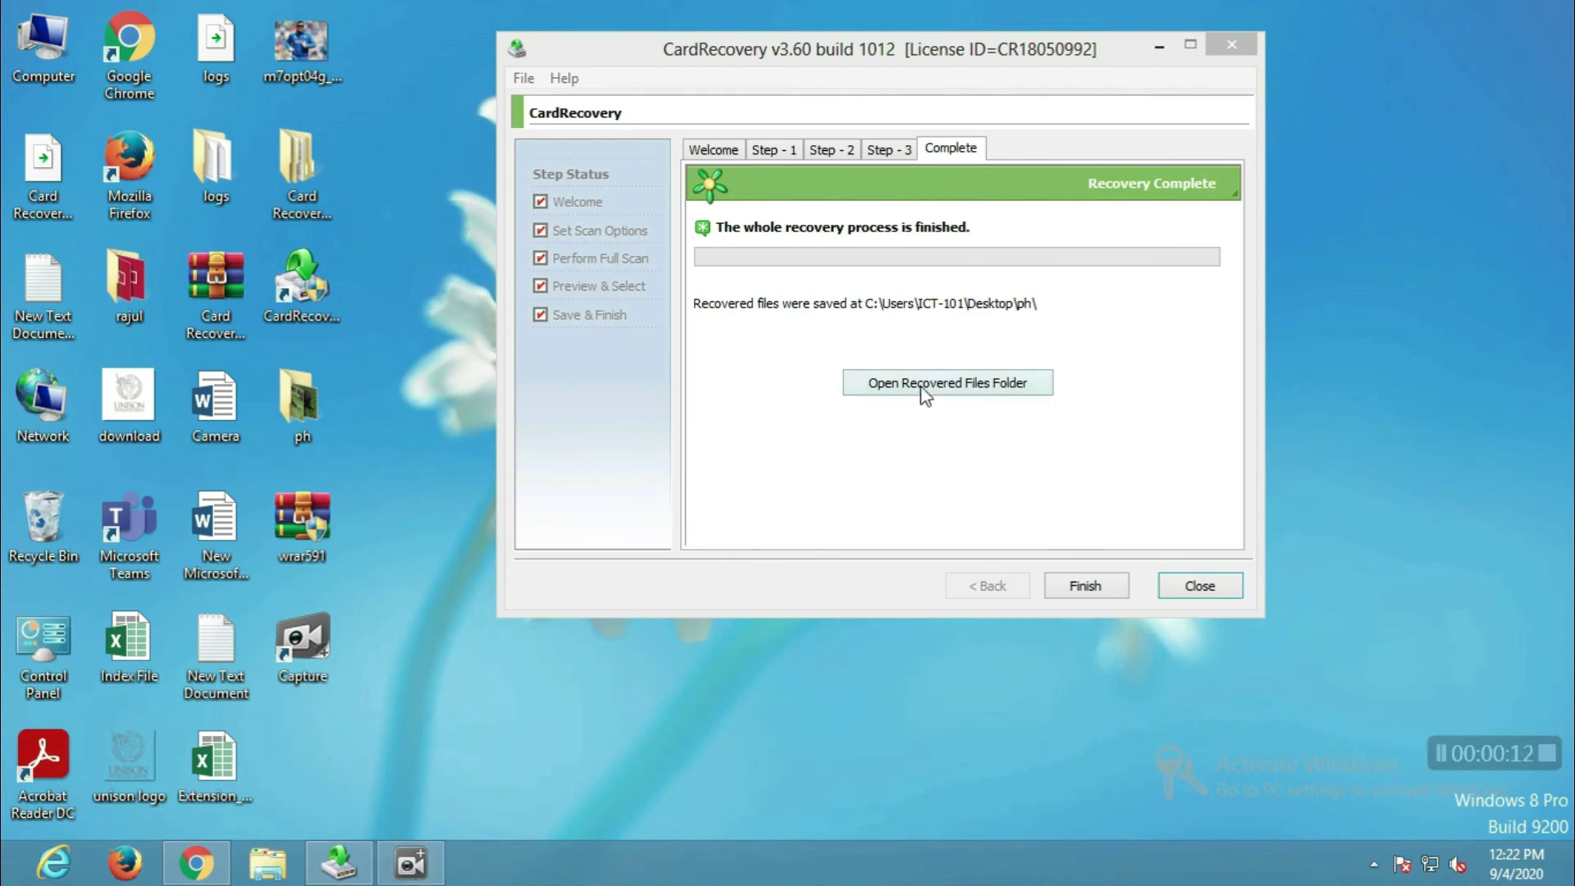
{"action": "left_click", "coordinate": [1096, 591]}
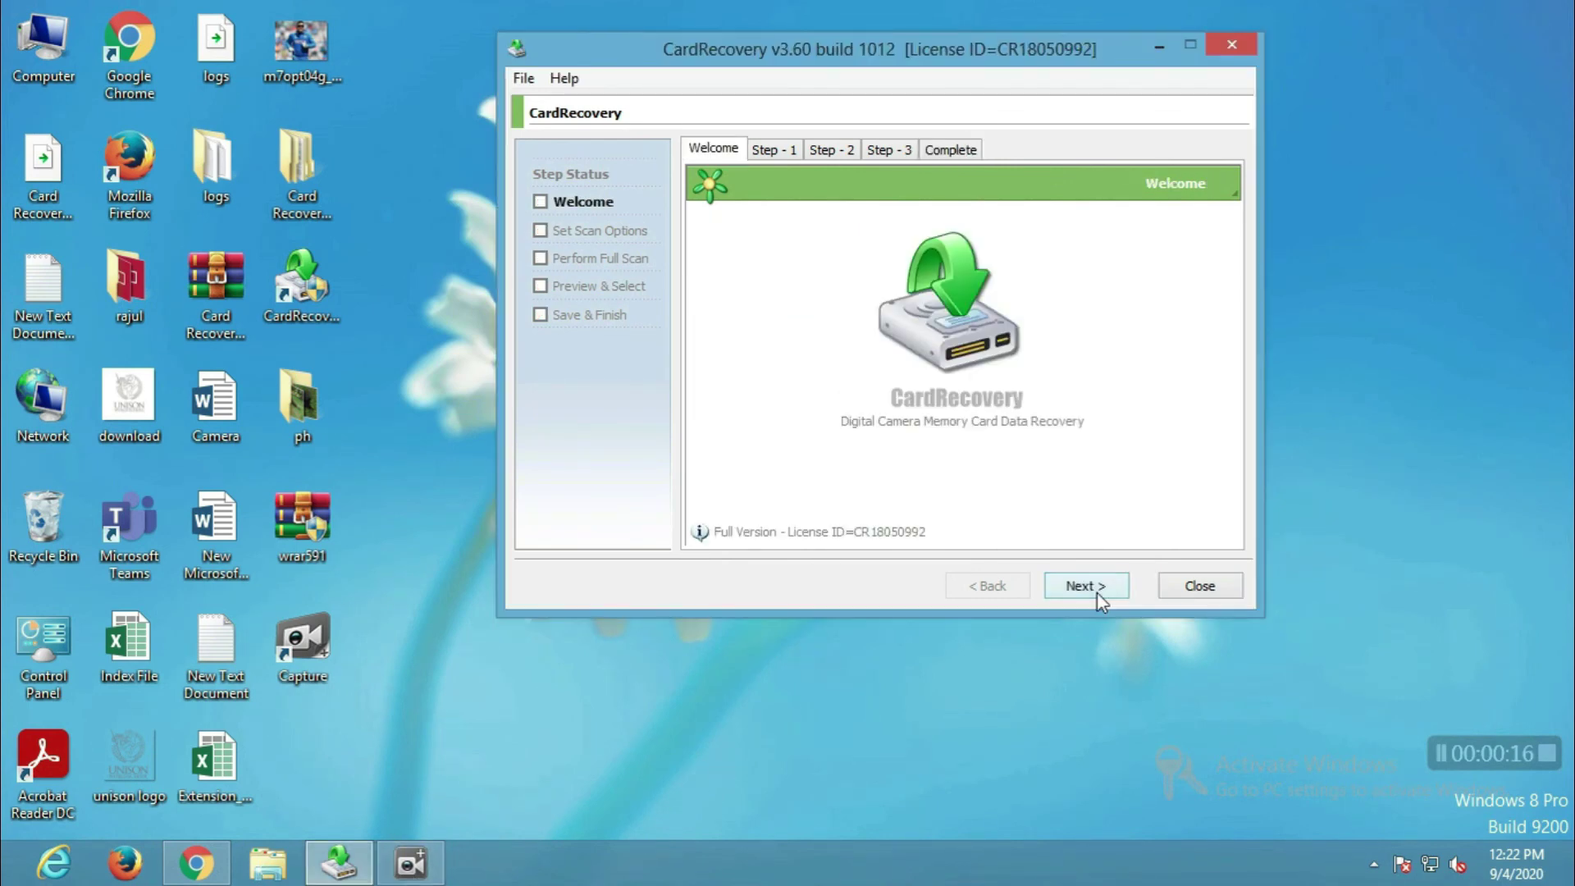
{"action": "left_click", "coordinate": [1199, 585]}
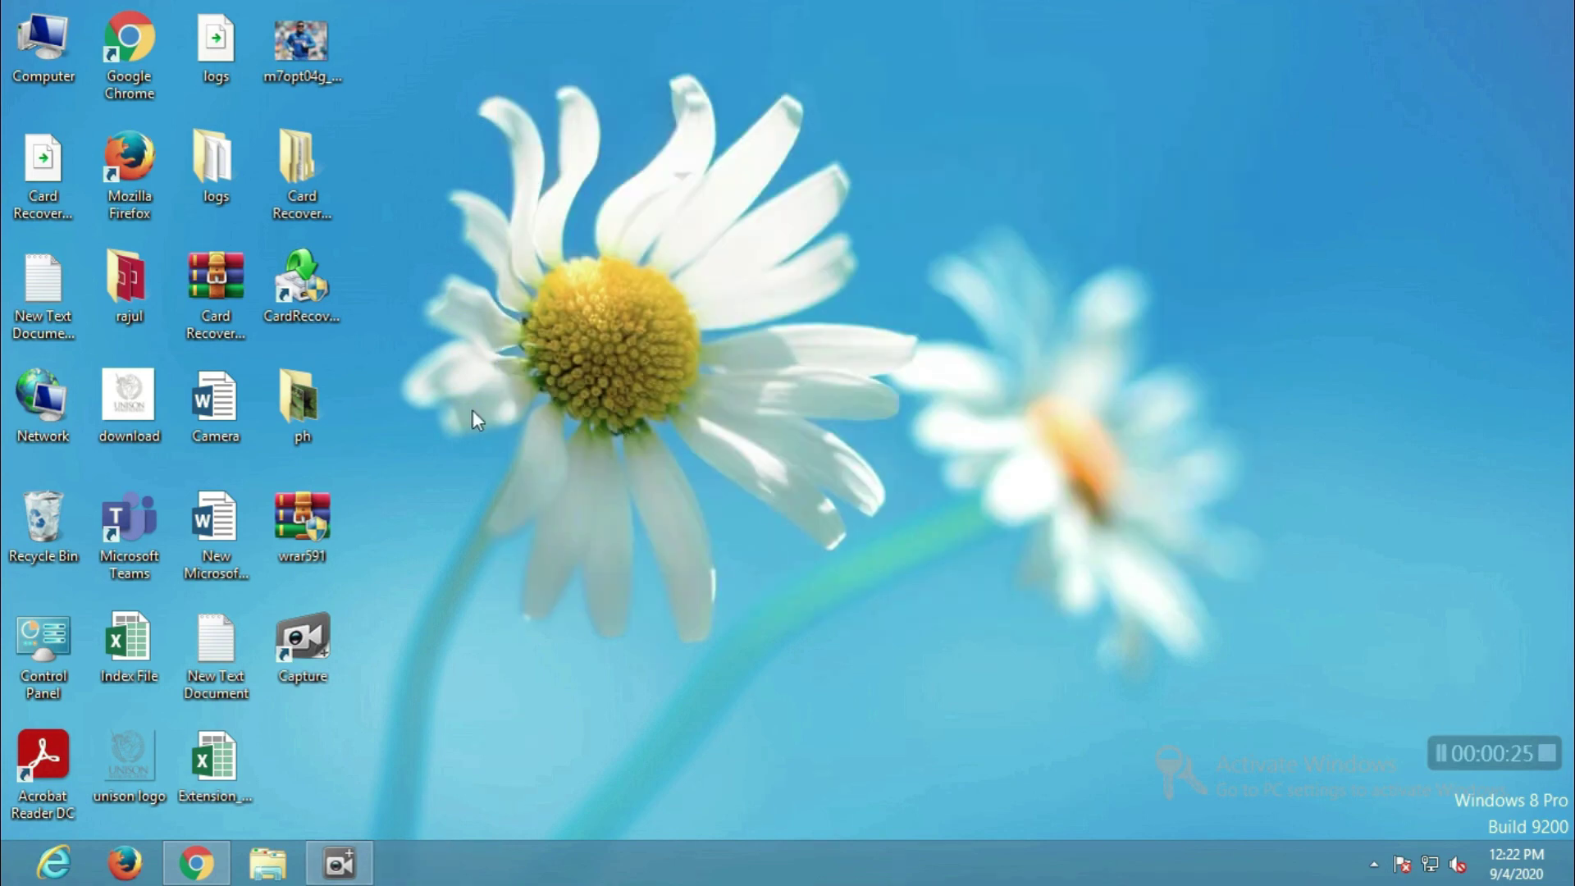
Step: Open the ph folder on the desktop to view the recovered photos
{"action": "double_click", "coordinate": [327, 406]}
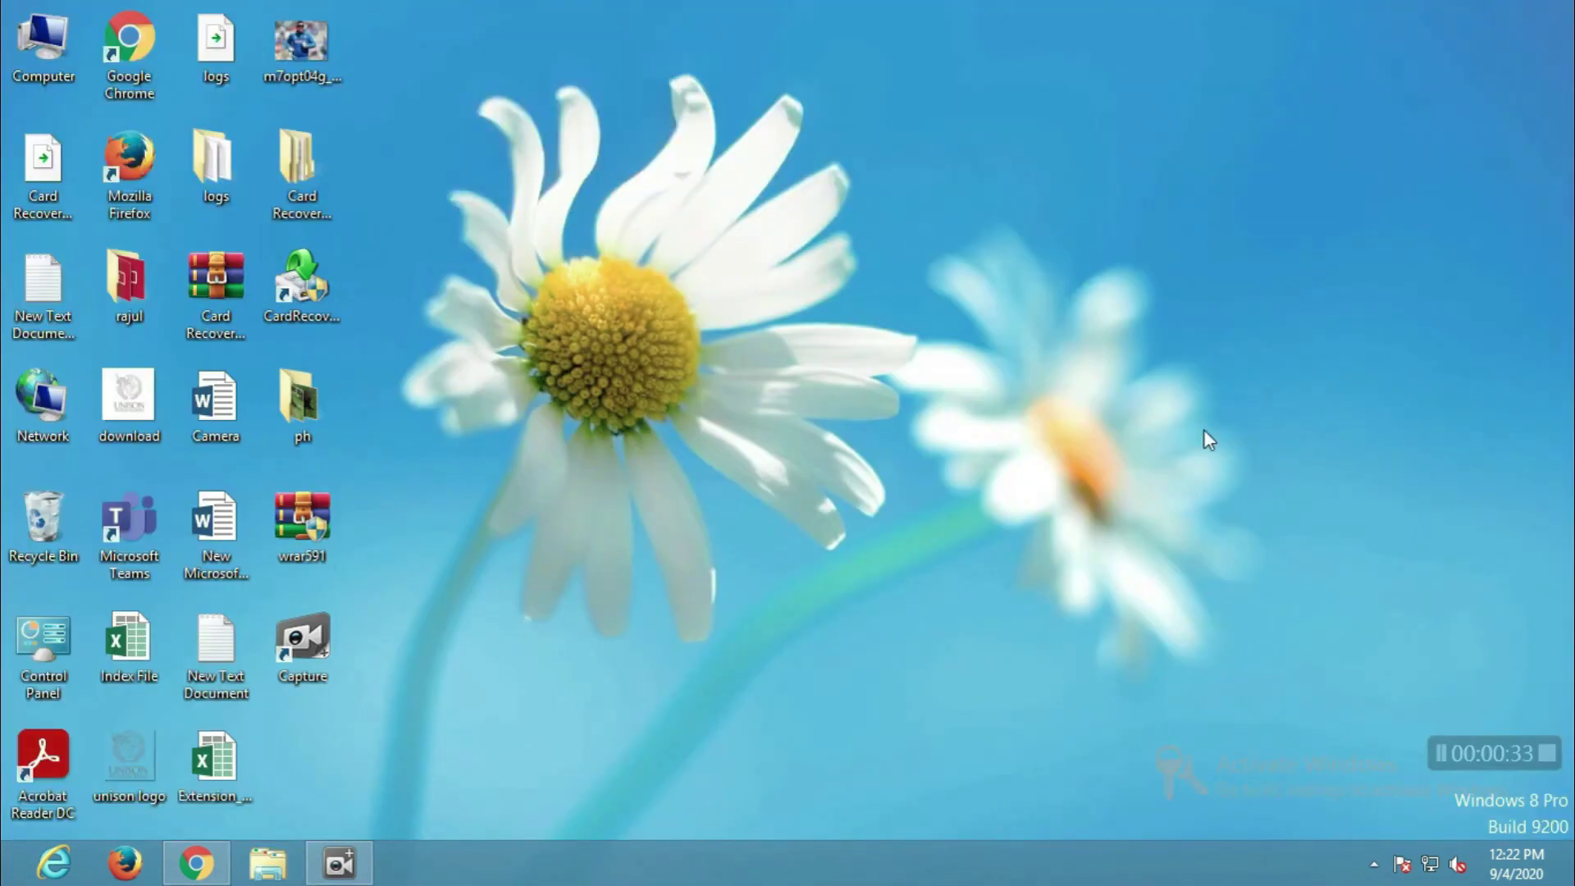